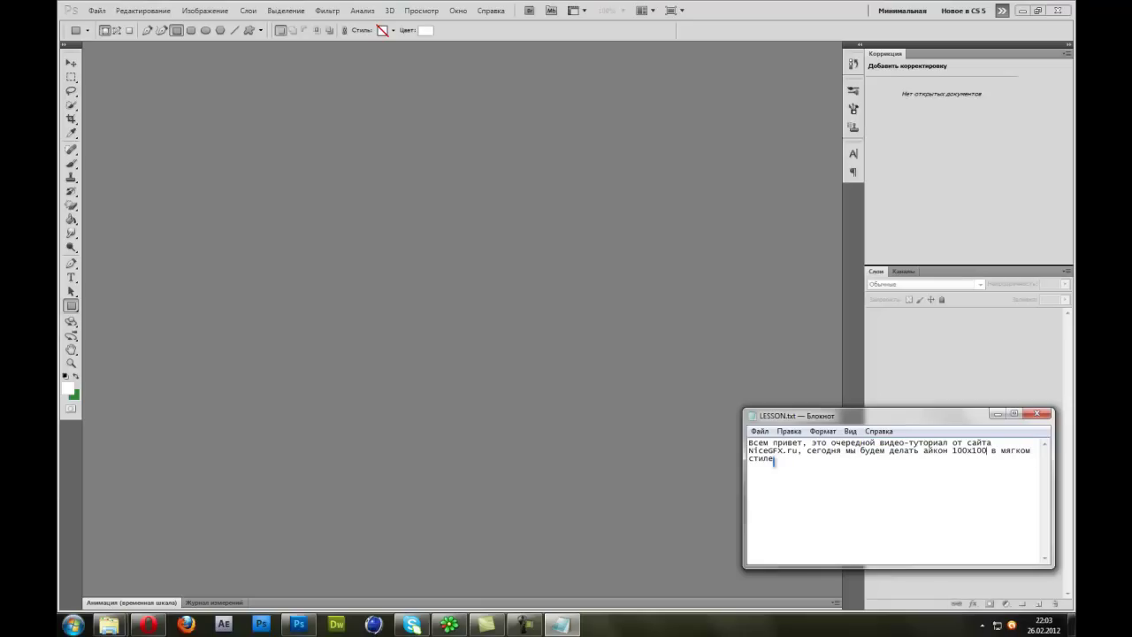
Step: Create a new transparent document with a custom width and height
click(61, 433)
click(97, 10)
click(110, 25)
text(150)
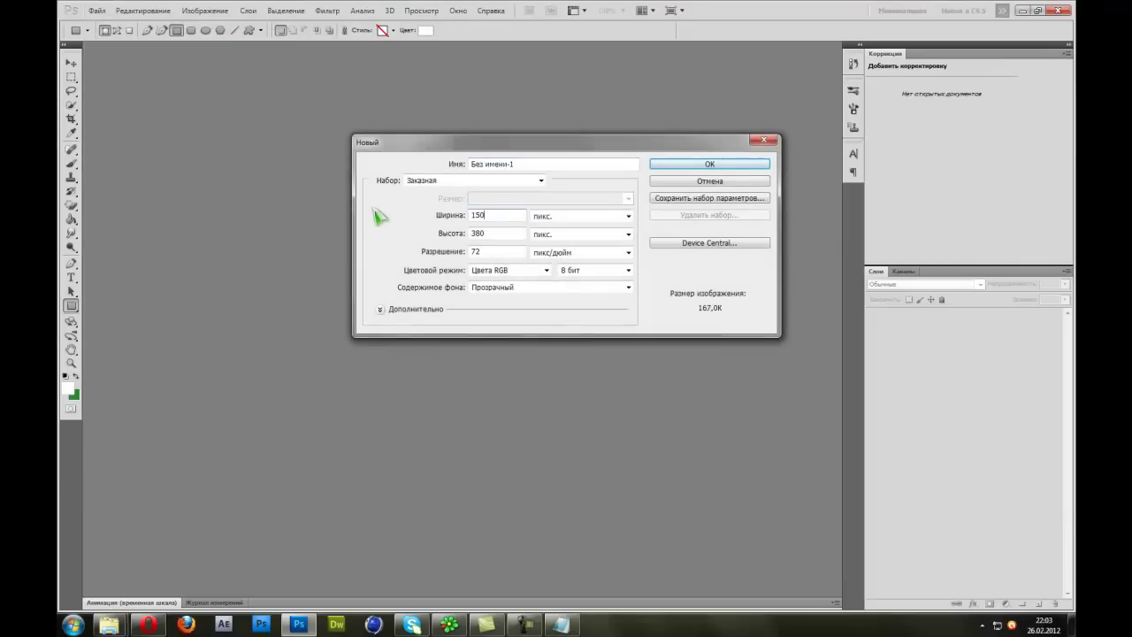
key(shift+Tab)
text(1)
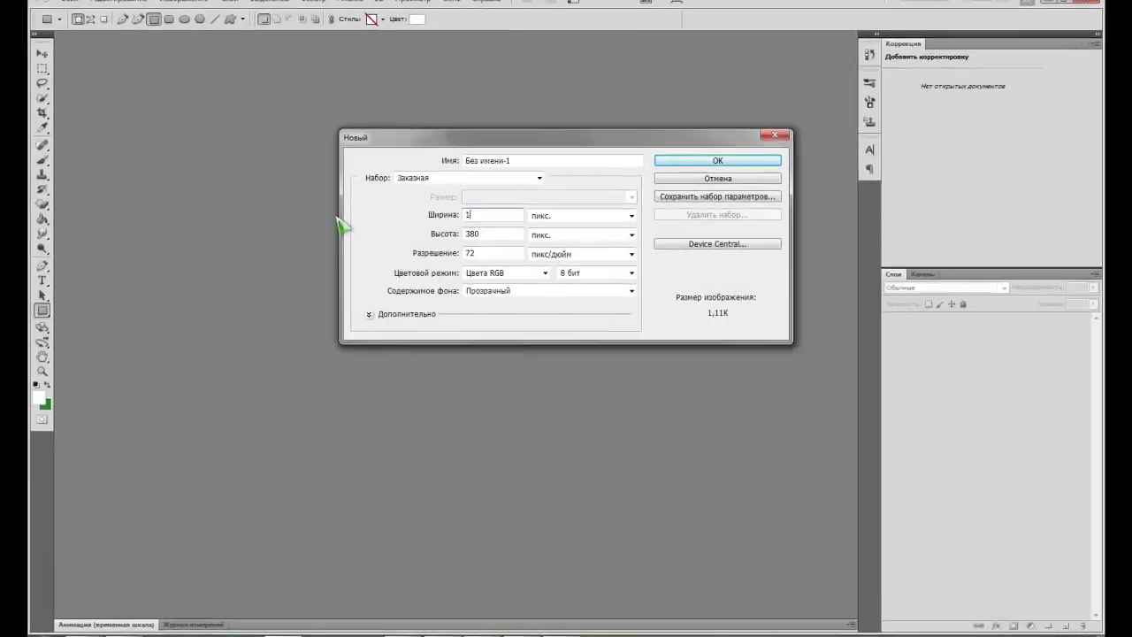
key(Escape)
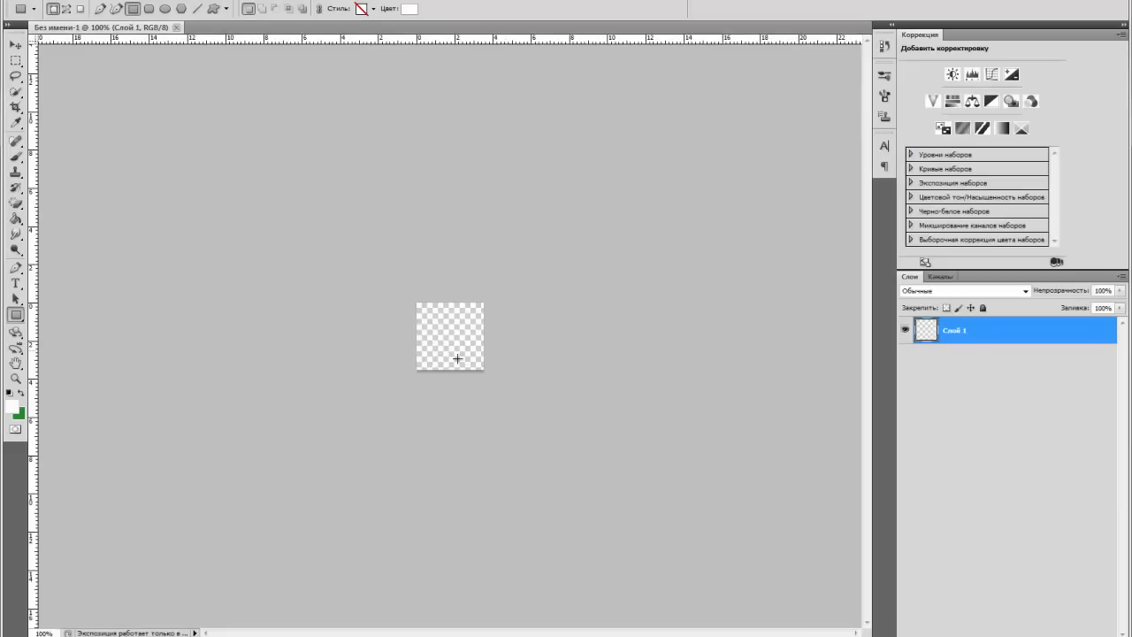
Step: Paste the girl's photo into Layer 1 and scale it down to about 32%
key(ctrl+v)
key(ctrl+t)
drag(404, 345, 388, 355)
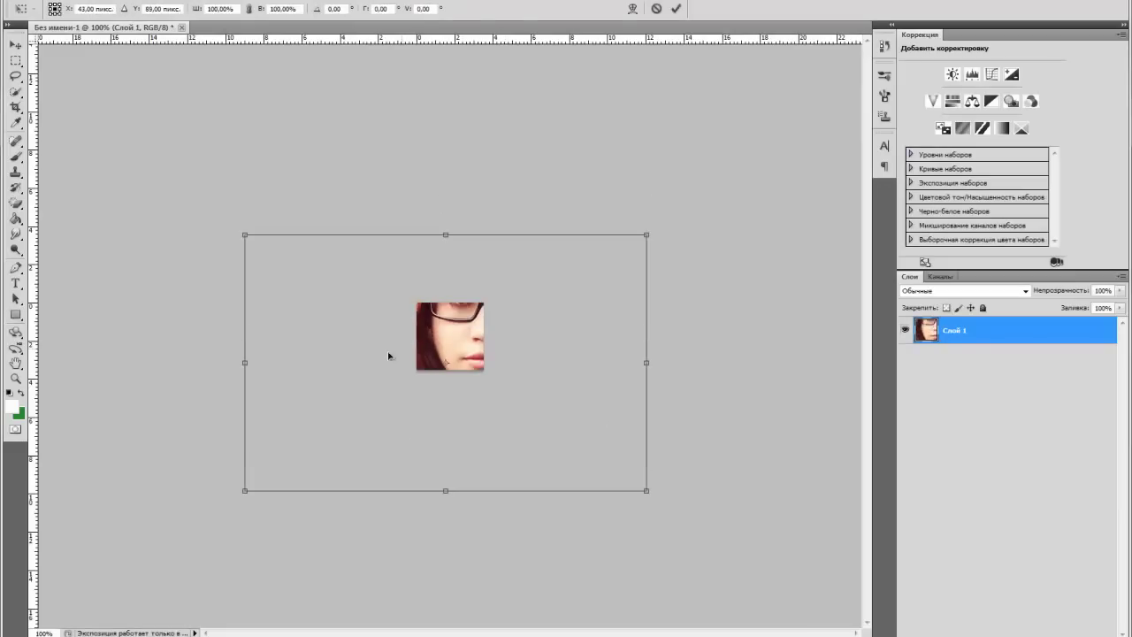
drag(244, 236, 490, 386)
drag(528, 420, 412, 336)
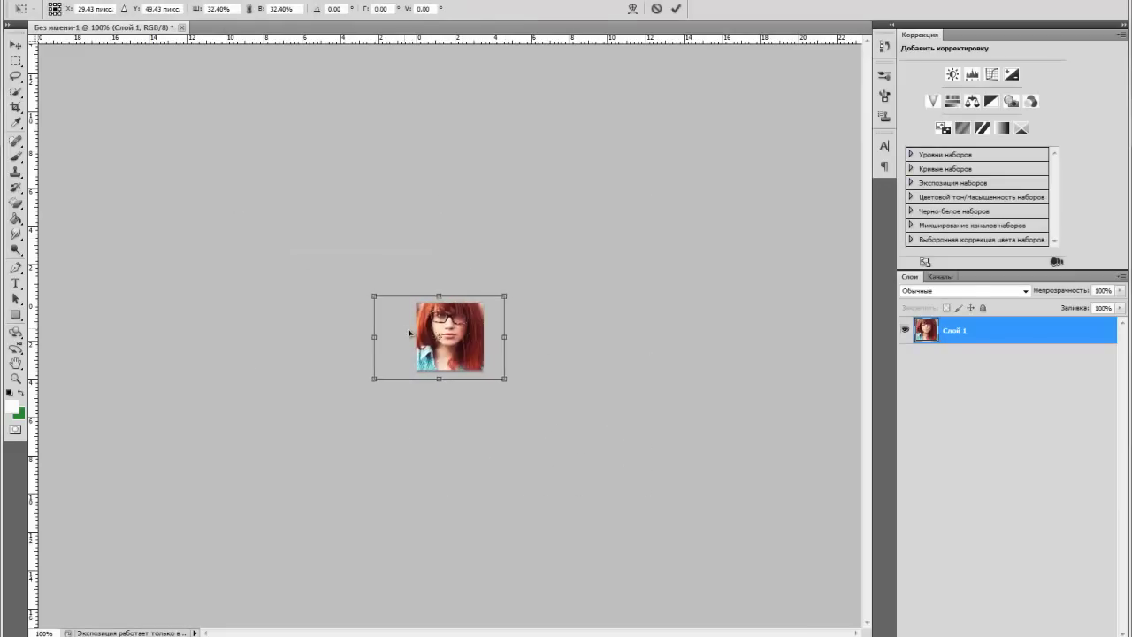
click(676, 8)
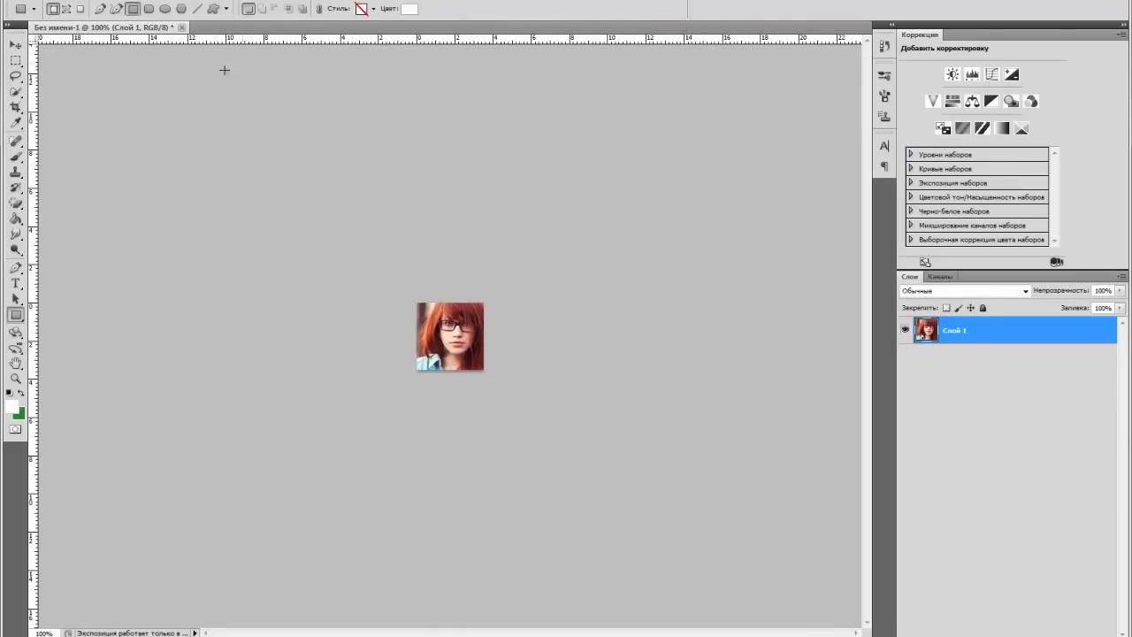
click(16, 156)
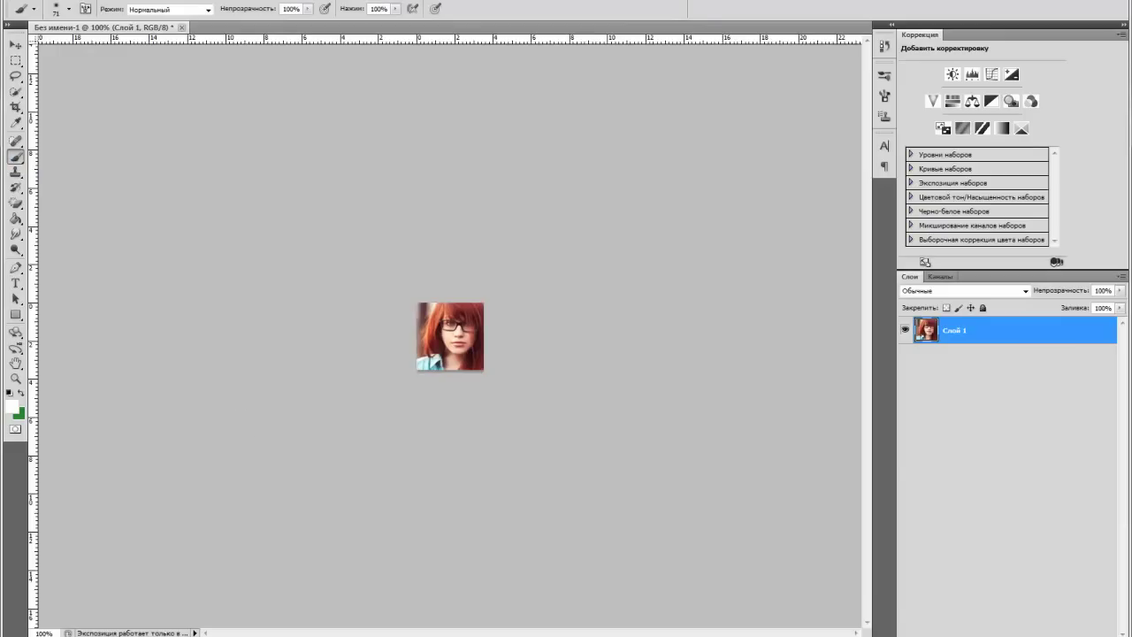
key(alt+Tab)
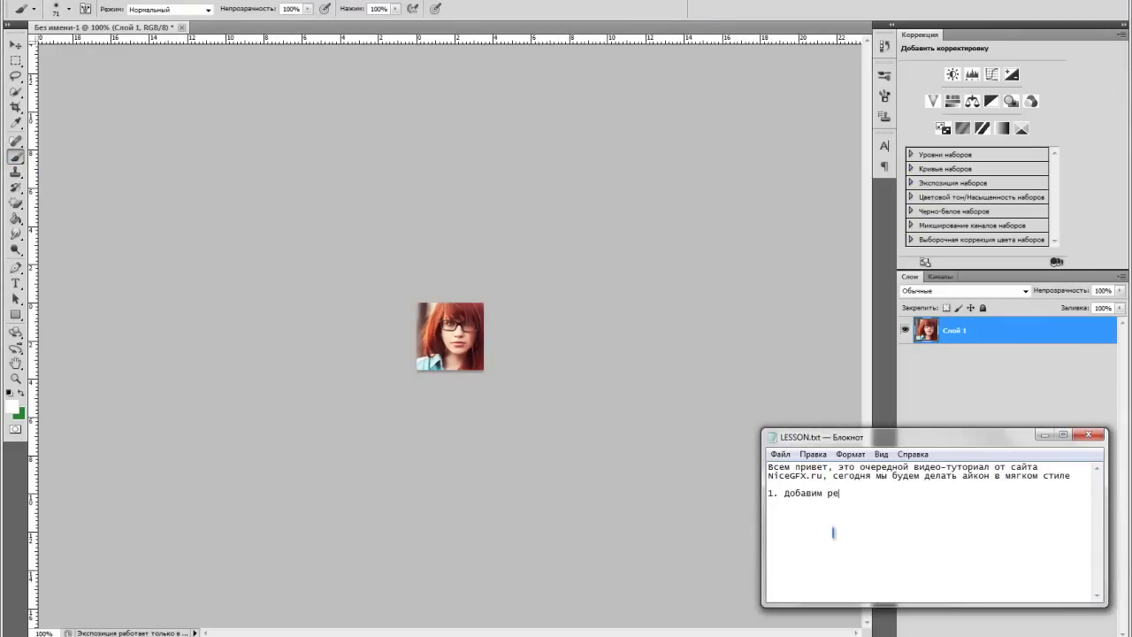
Step: Sharpen the photo with Unsharp Mask (50%, 1.0 px, threshold 0)
key(alt+Tab)
click(305, 0)
mouse_move(330, 199)
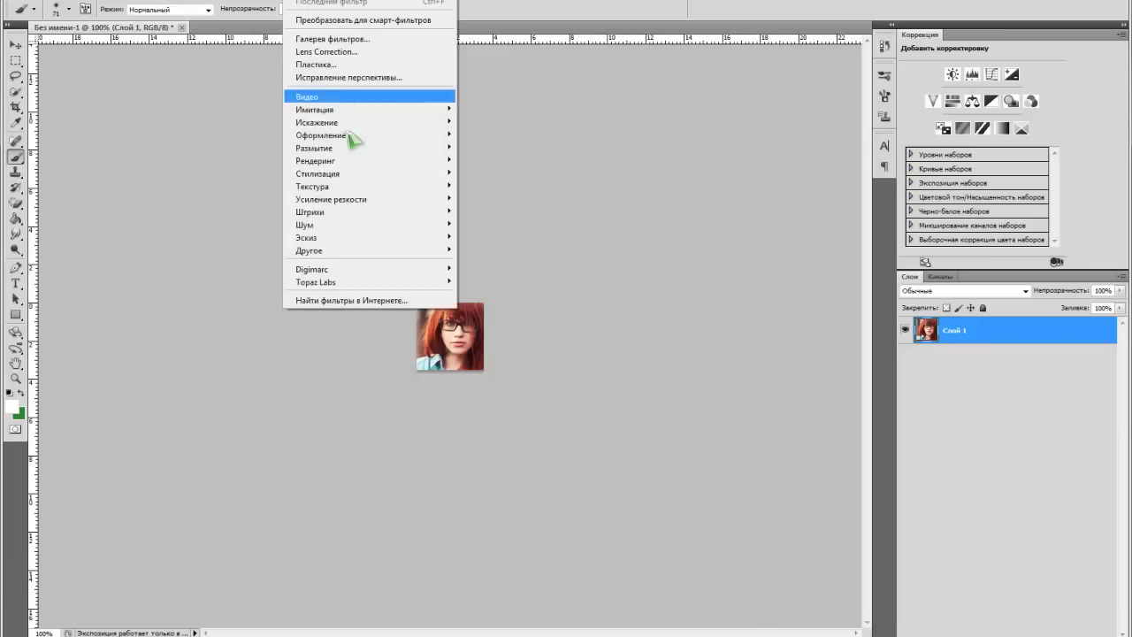
click(504, 211)
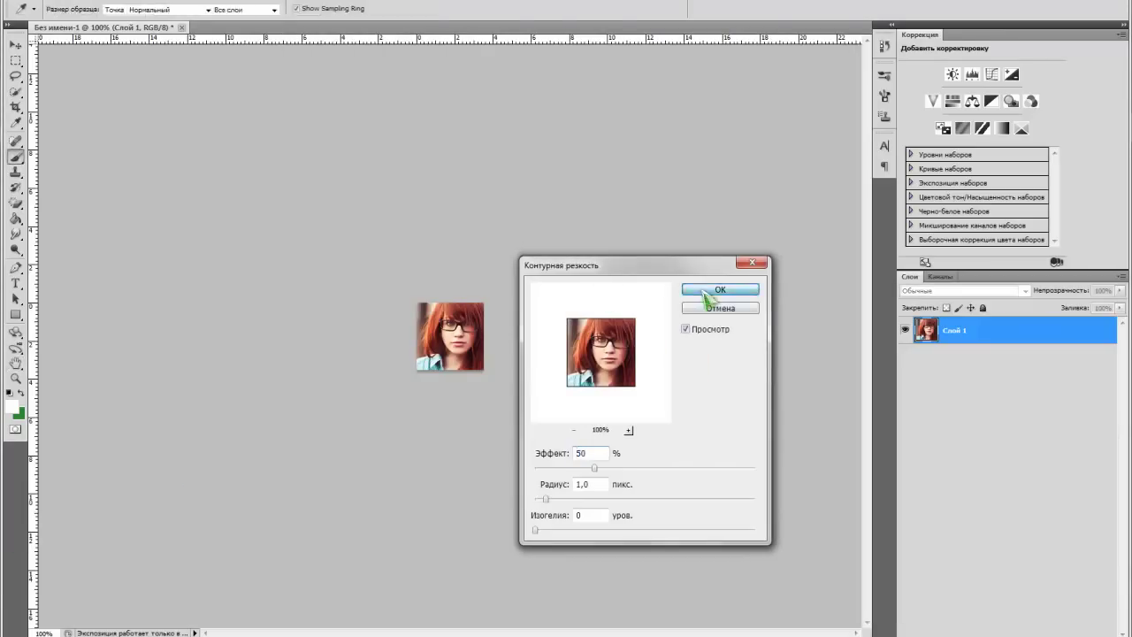
click(712, 291)
click(884, 45)
click(758, 79)
Step: Stamp a merged copy of the visible layers onto Layer 2 at 43% opacity
click(885, 45)
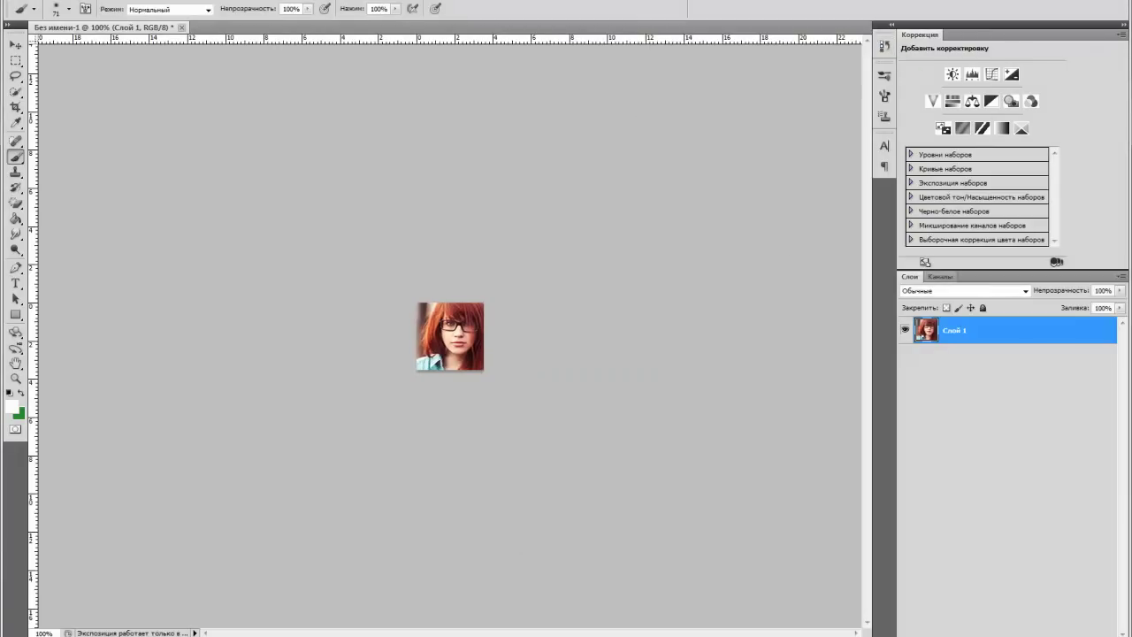
key(ctrl+shift+alt+n)
key(ctrl+e)
key(ctrl+z)
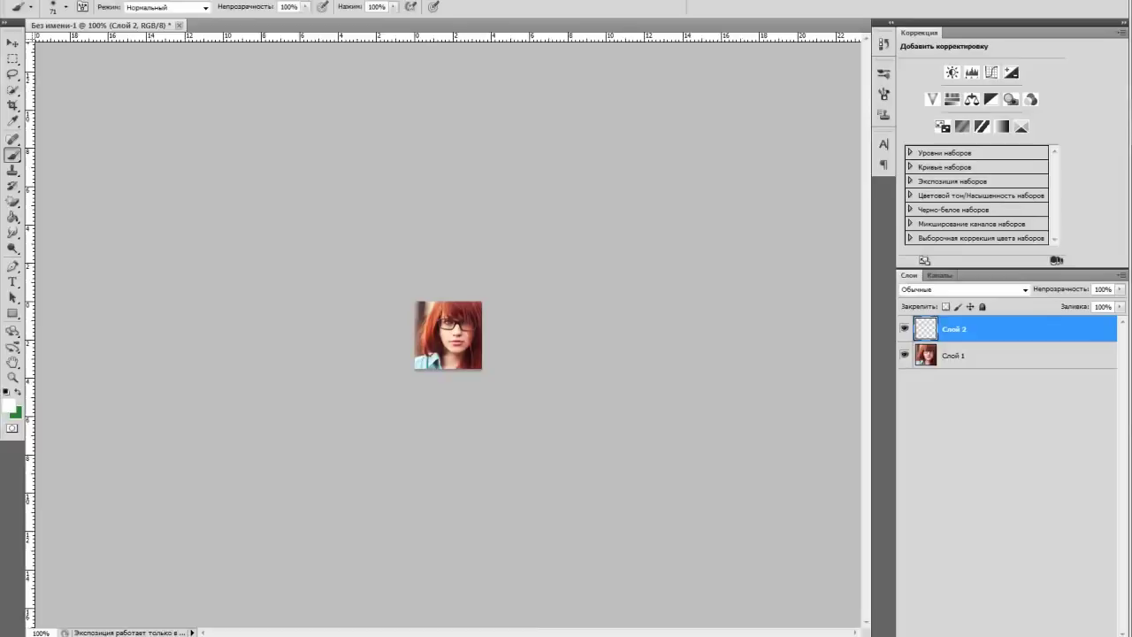
key(ctrl+shift+alt+e)
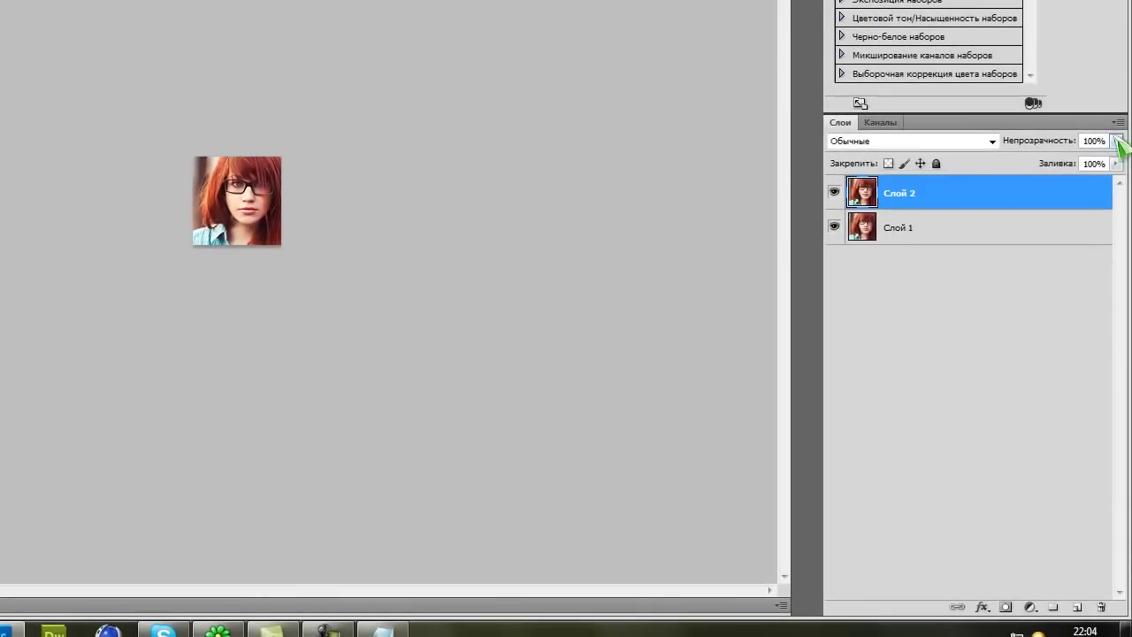
drag(1118, 141, 1074, 171)
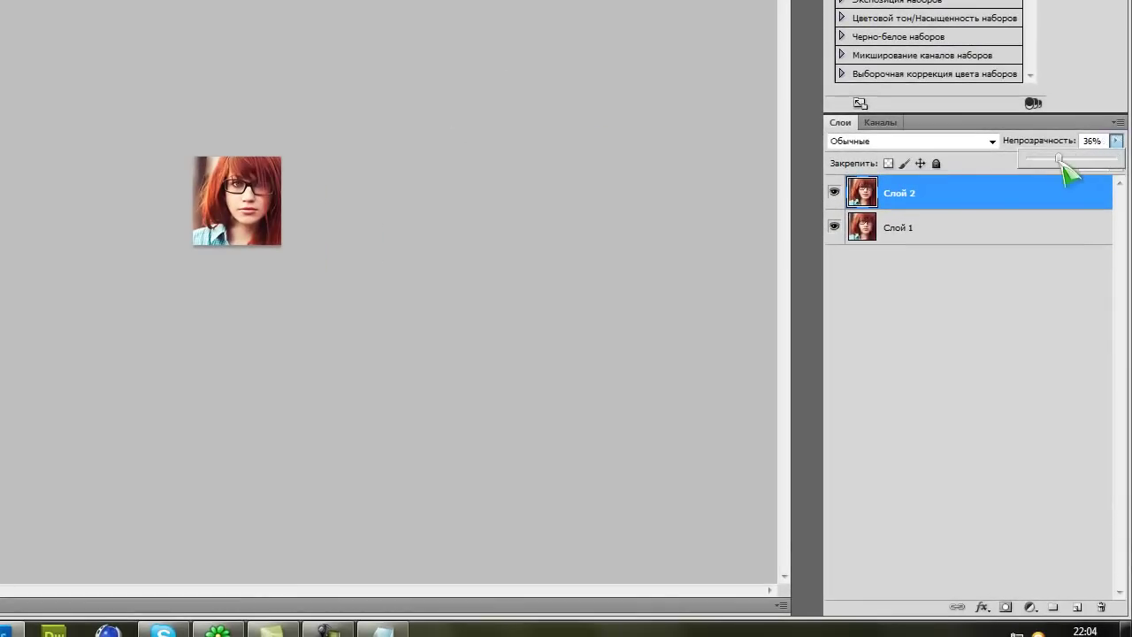
Step: Consult the lesson notes, typing 'работ' in them
click(382, 631)
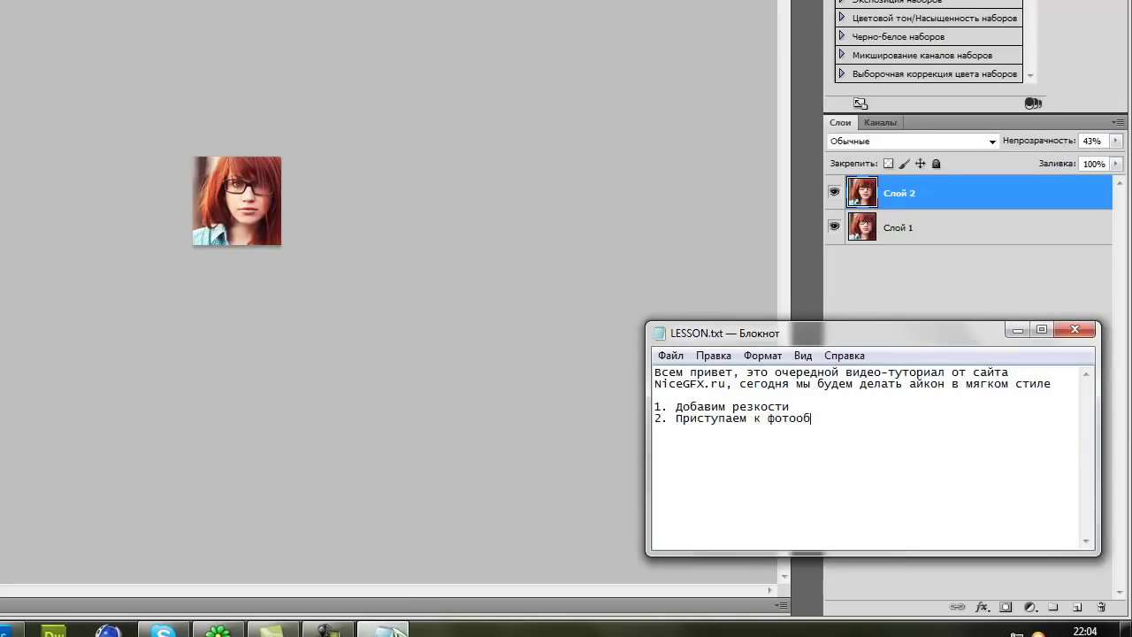
text(работ)
click(382, 630)
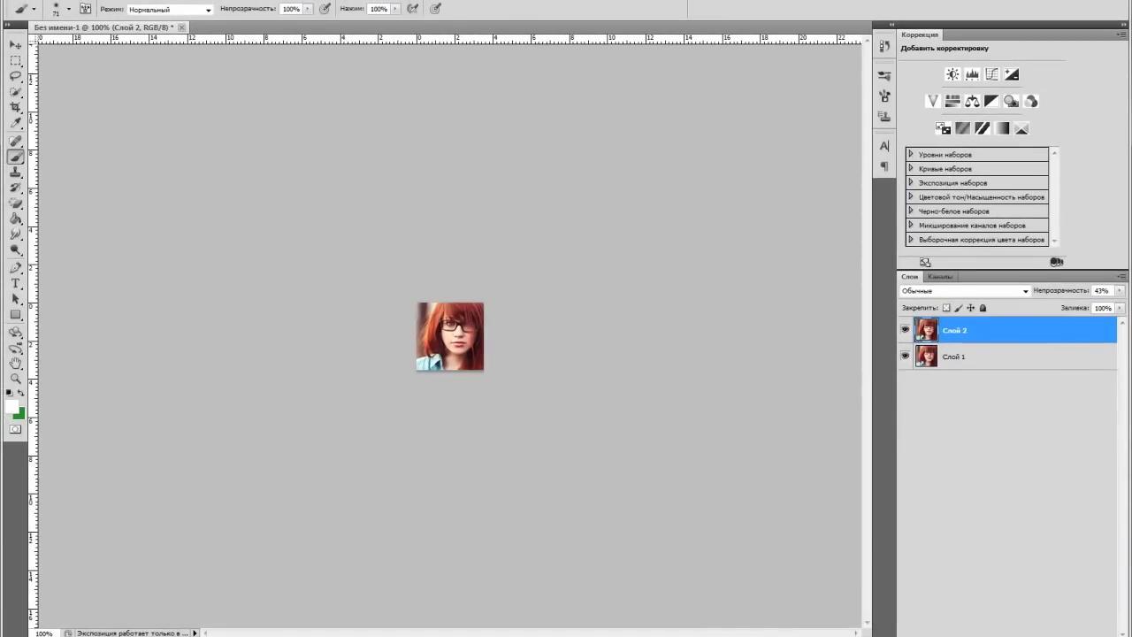
Step: Paint a white spot on new Layer 3 with a Linear Dodge orange ff5a00 Color Overlay
key(ctrl+shift+alt+n)
drag(435, 308, 431, 320)
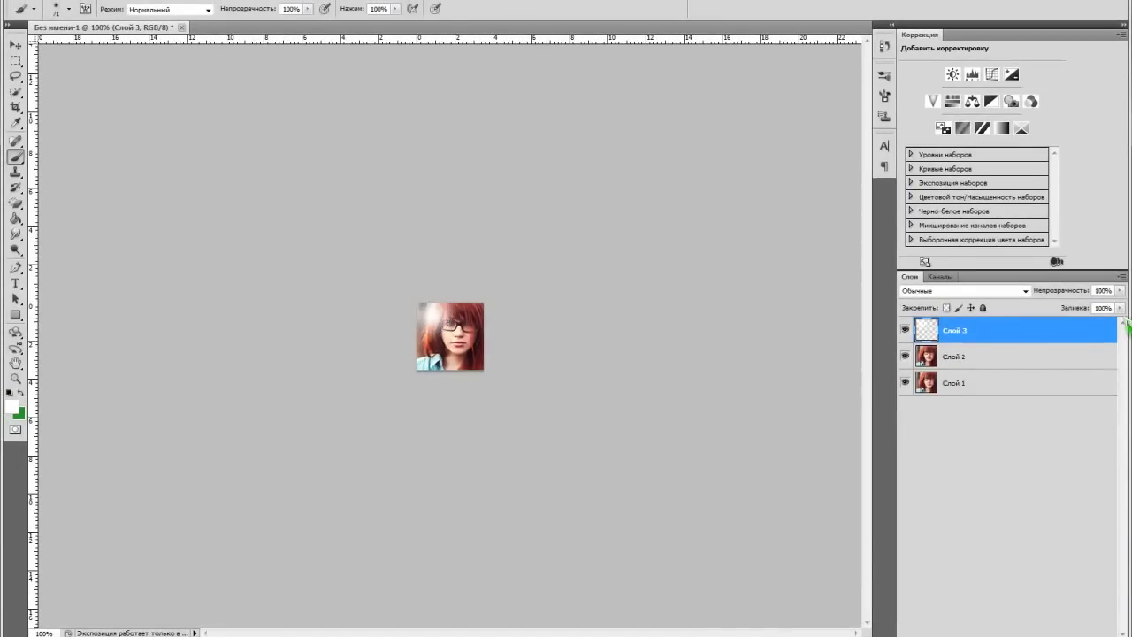
double_click(1003, 331)
click(305, 432)
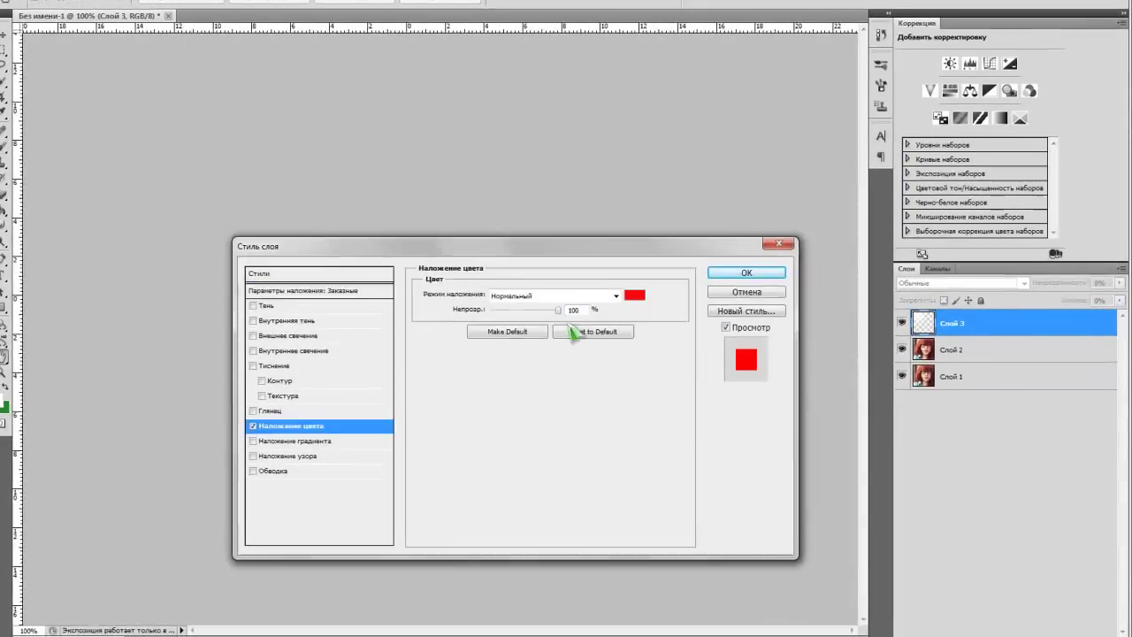
click(566, 295)
click(593, 505)
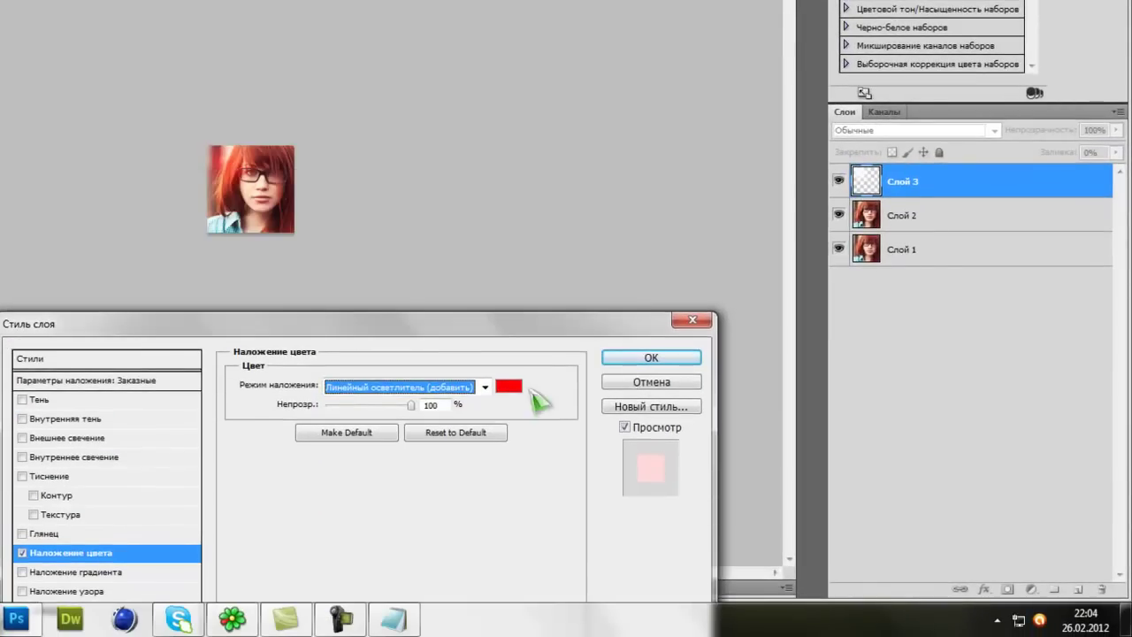
click(508, 386)
drag(908, 558, 908, 548)
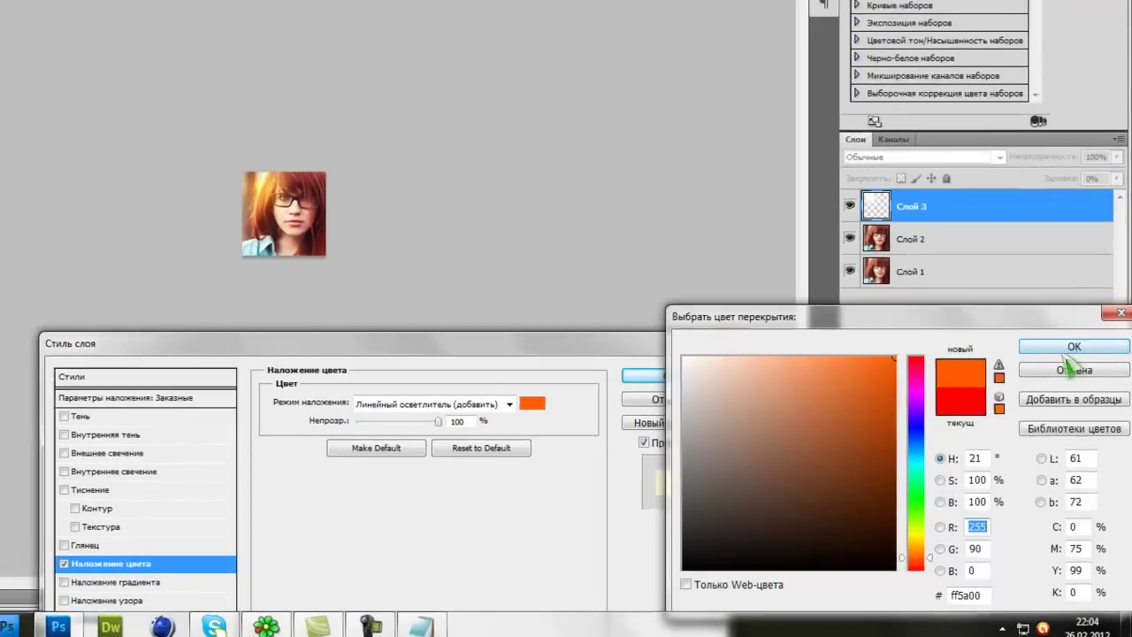
click(1071, 326)
click(624, 356)
Step: Enlarge the glow to about 170%, duplicate it, and Gaussian-blur the copy at 7 px
drag(497, 376, 469, 361)
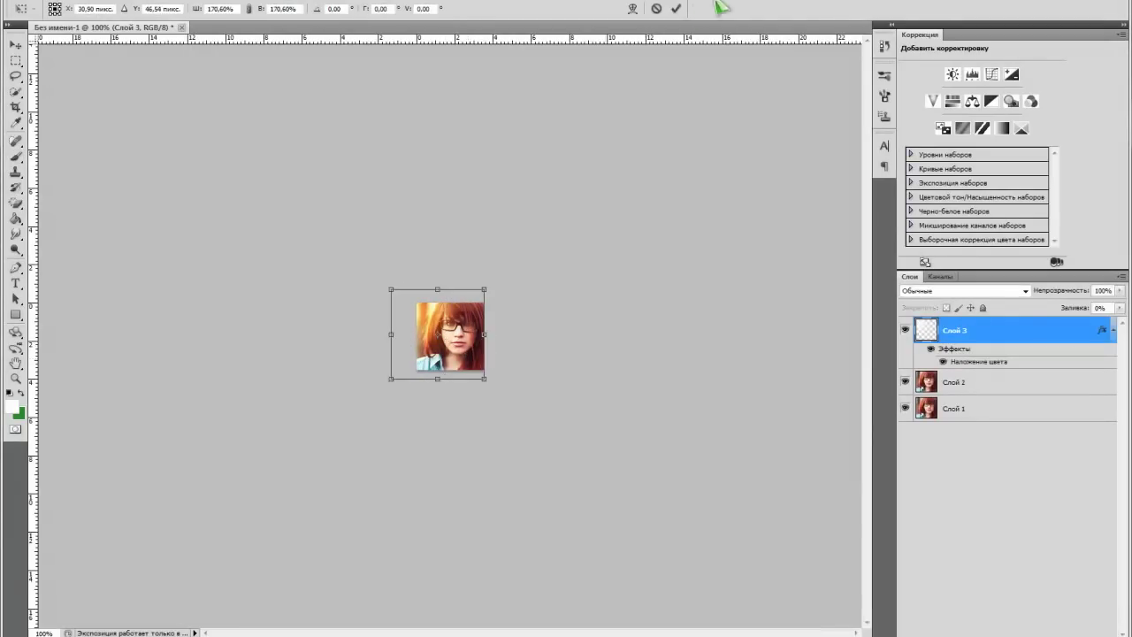
click(675, 8)
click(1112, 329)
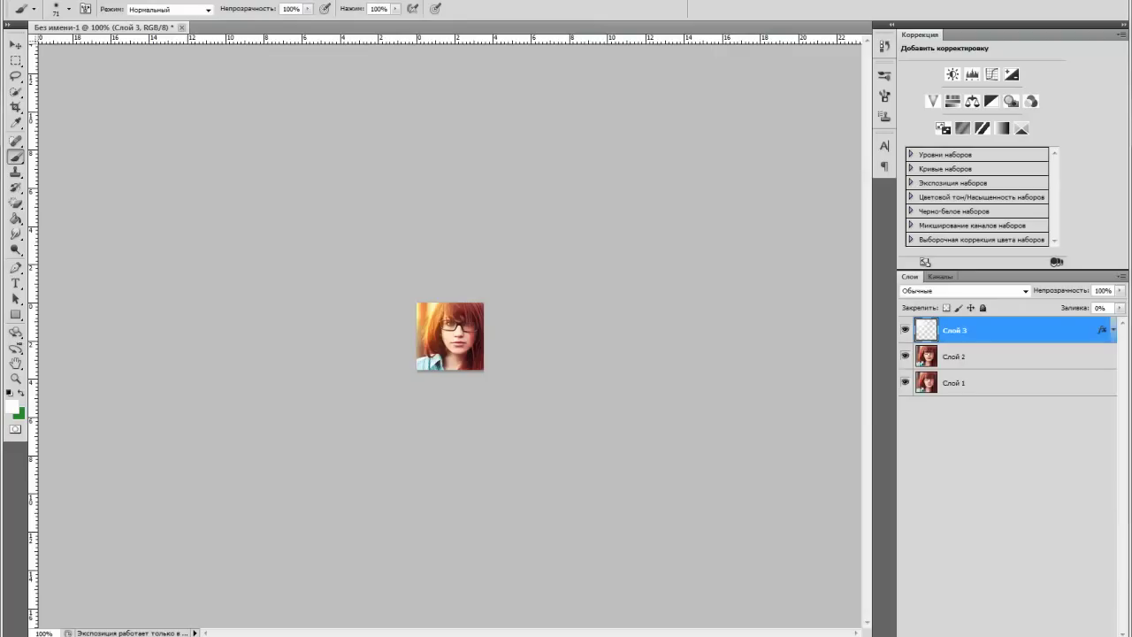
drag(973, 338, 1097, 632)
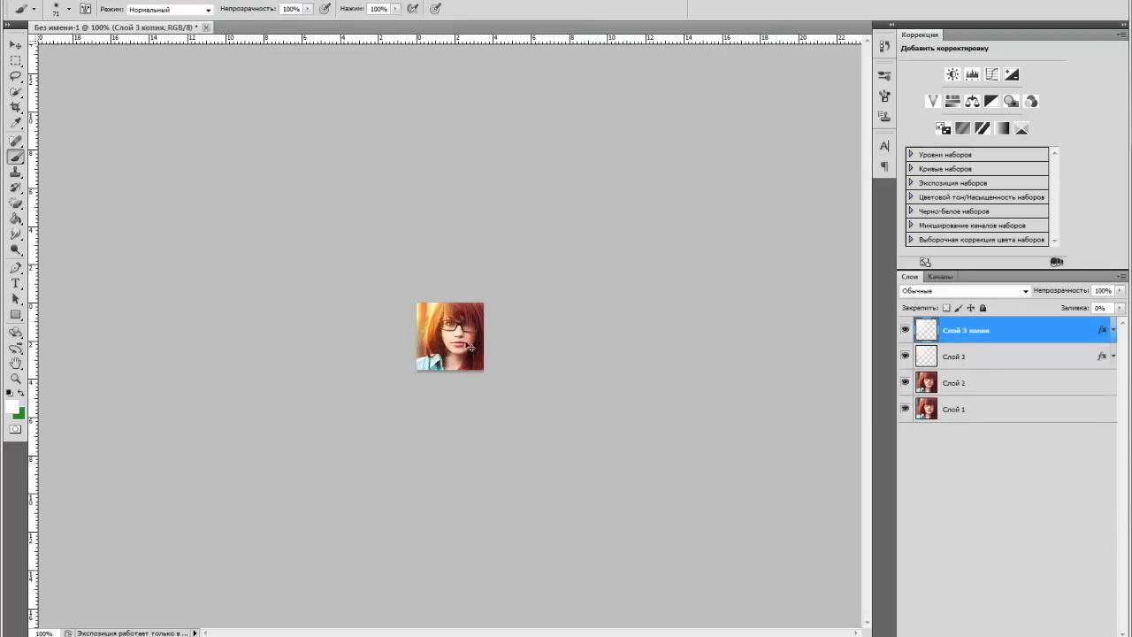
click(311, 5)
mouse_move(314, 148)
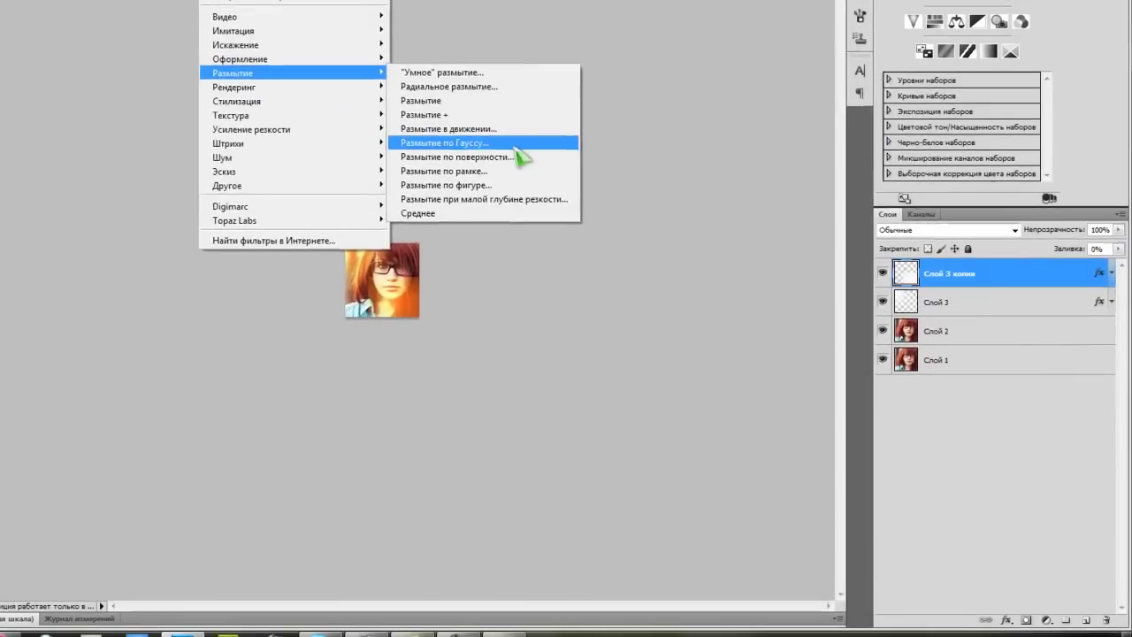
click(521, 155)
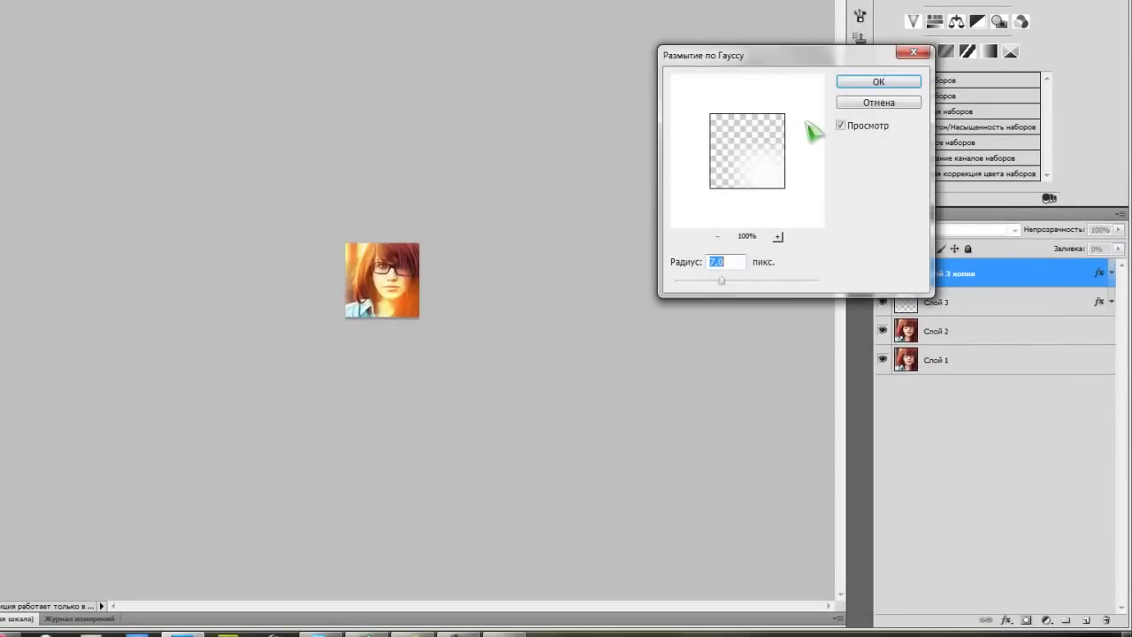
click(847, 85)
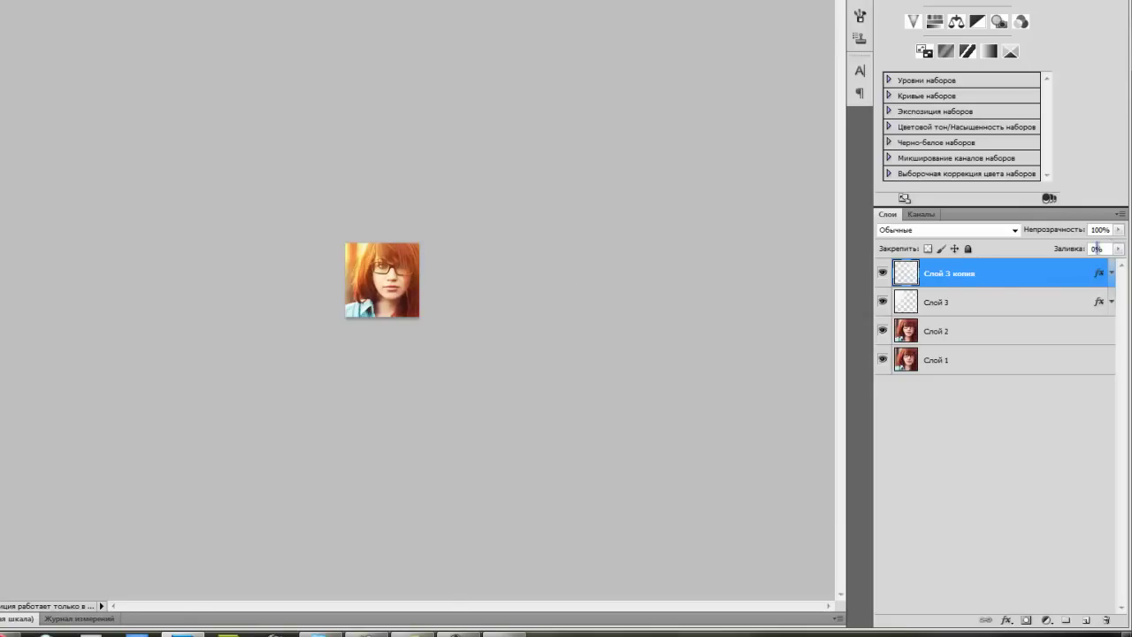
Step: Add a Gradient Map adjustment in Overlay mode at about 16% opacity
click(1046, 623)
click(1017, 592)
click(1024, 12)
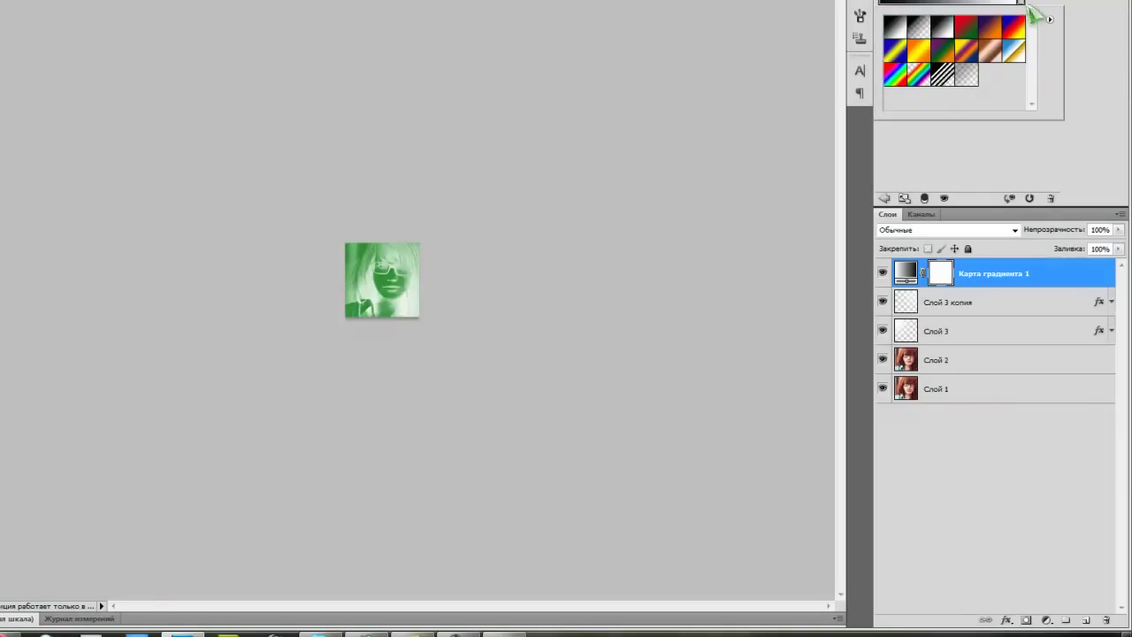
double_click(991, 20)
click(885, 230)
click(902, 298)
key(Down)
key(Down)
key(Down)
key(Down)
key(Down)
key(Down)
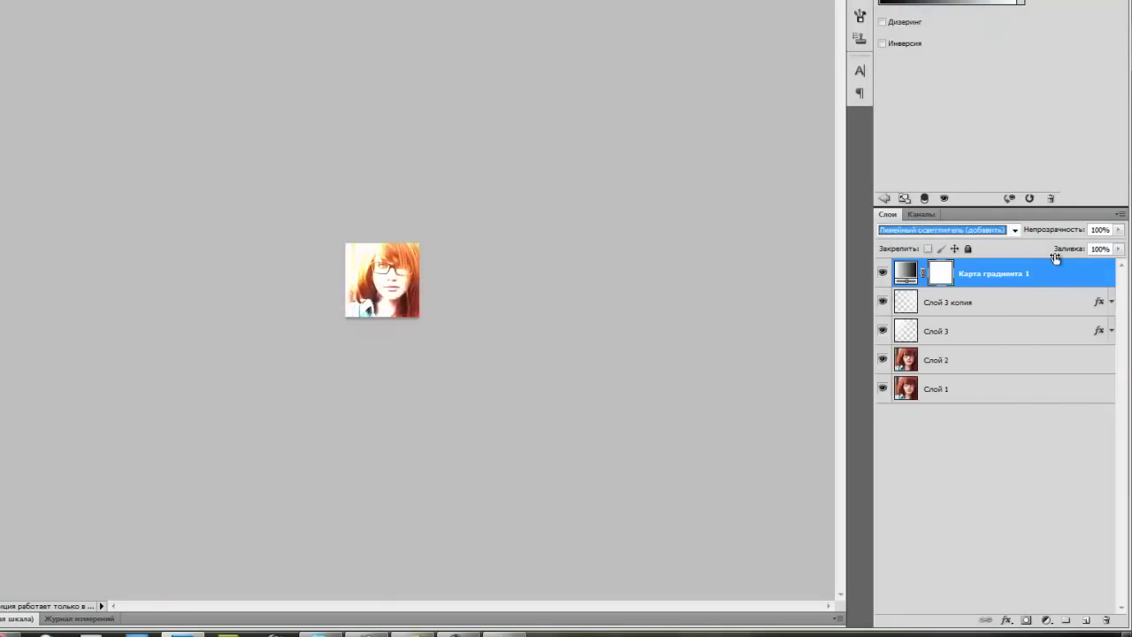
key(Down)
click(1119, 229)
mouse_move(1116, 247)
mouse_down()
mouse_move(1064, 255)
mouse_move(1055, 244)
mouse_up()
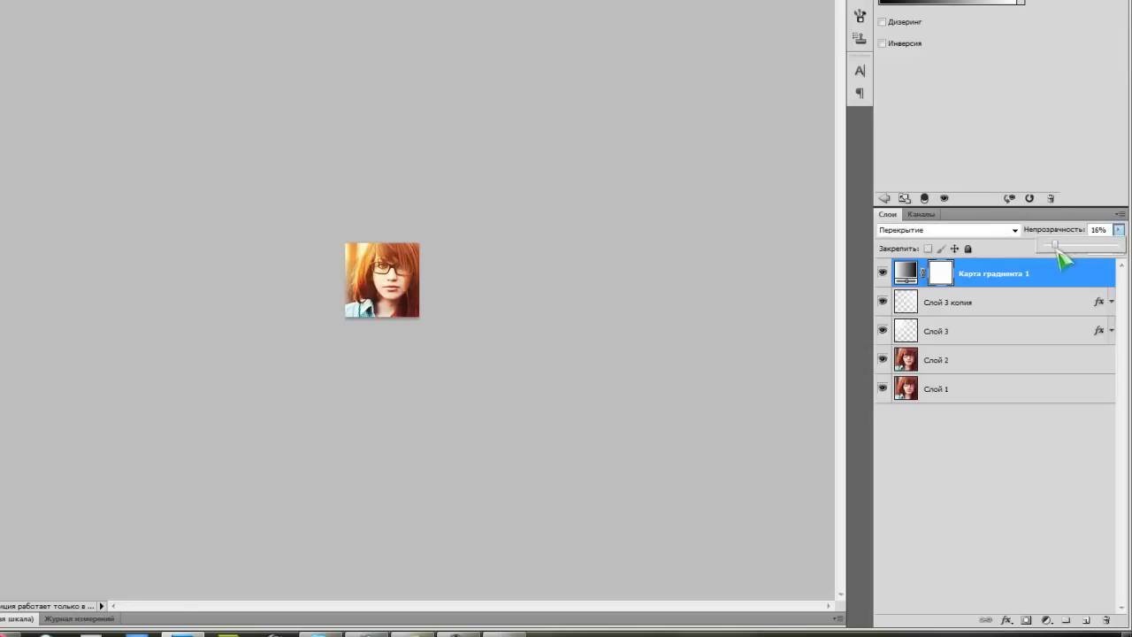
Step: Add Layer 4 above the gradient map with its fill lowered to 20%
click(1087, 622)
click(361, 261)
click(1119, 249)
mouse_move(1116, 263)
mouse_down()
mouse_move(1056, 271)
mouse_move(1070, 274)
mouse_up()
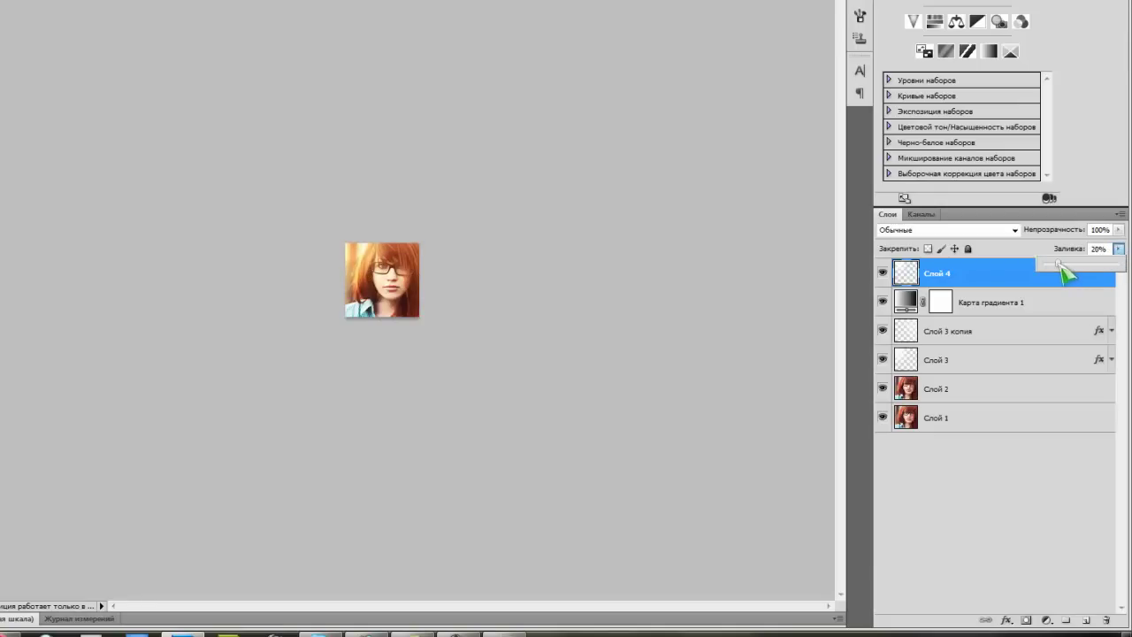
click(1031, 526)
click(994, 270)
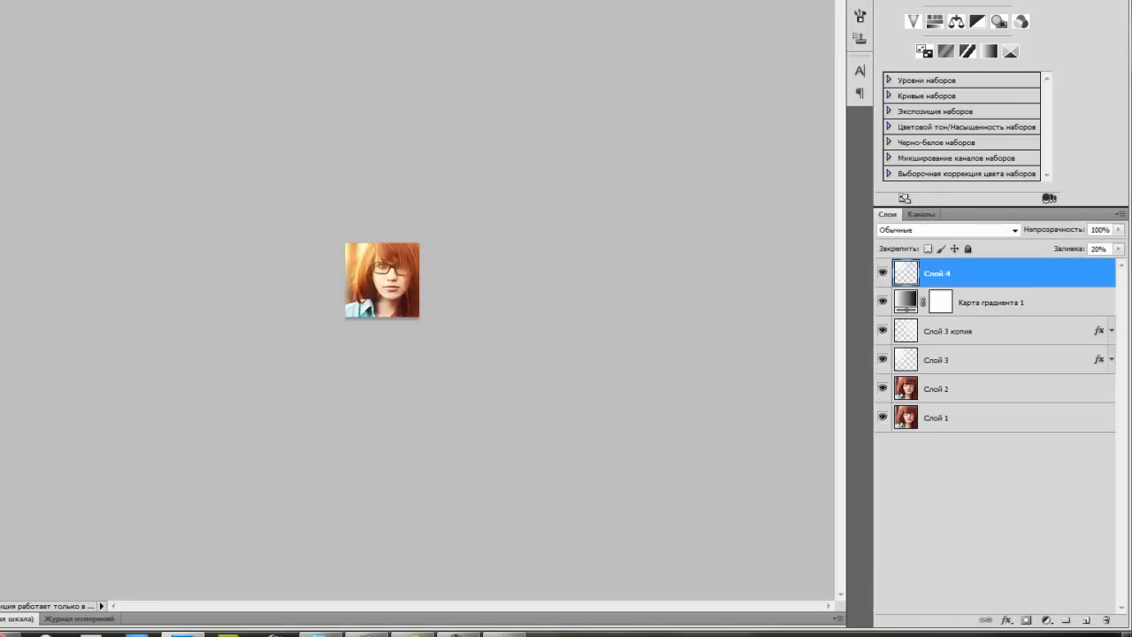
click(1046, 620)
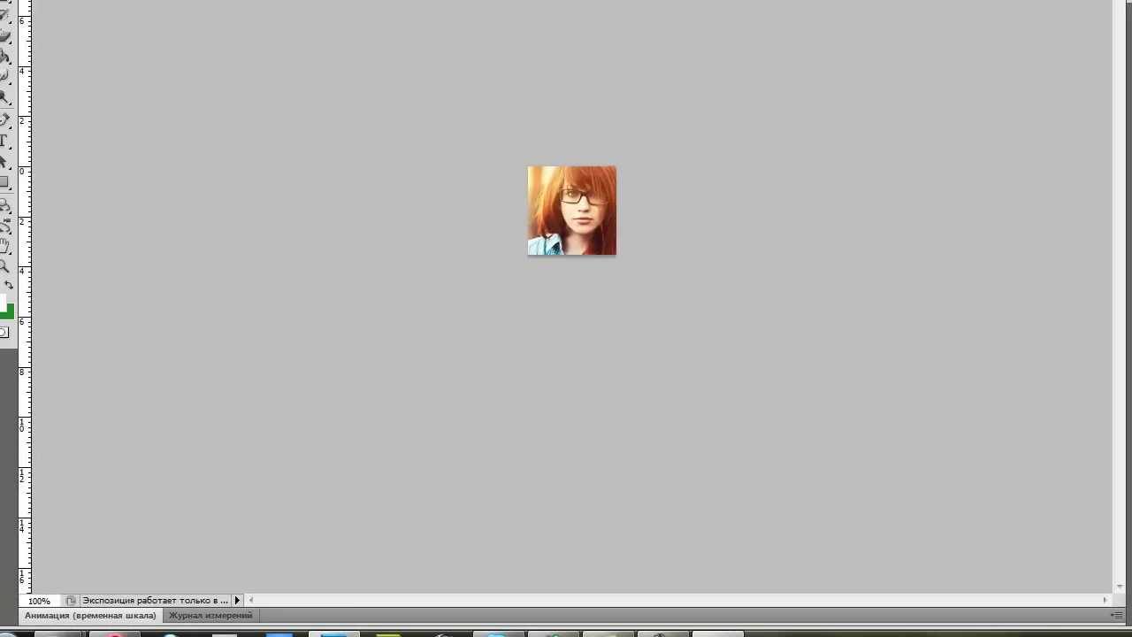
Step: Check the lesson notes, typing '3' in them
key(alt+Tab)
text(3)
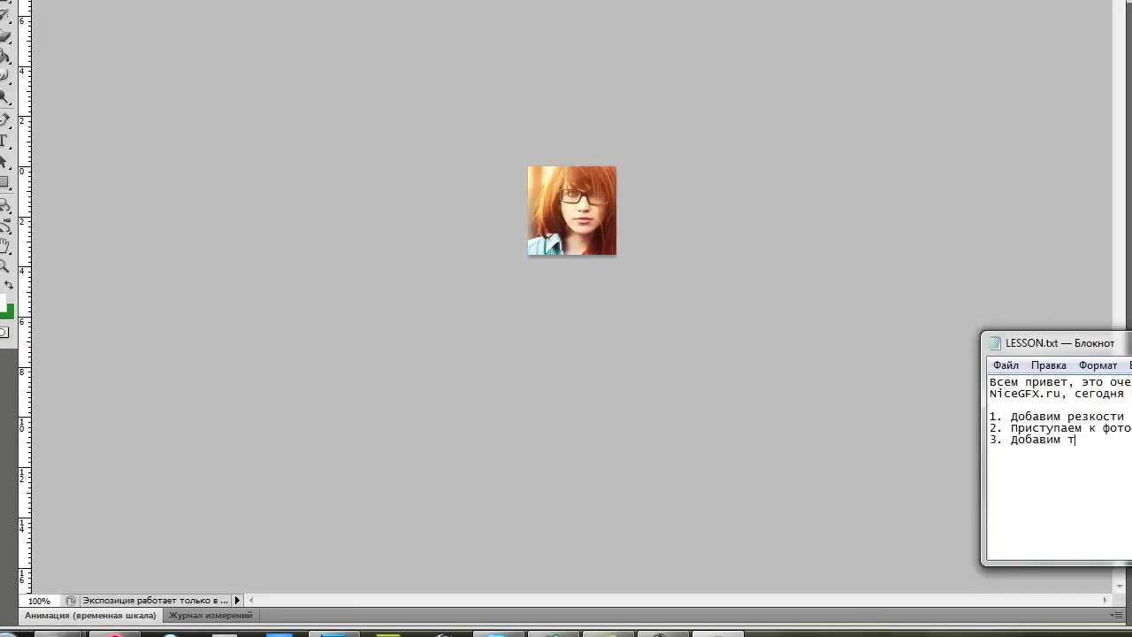
key(alt+Tab)
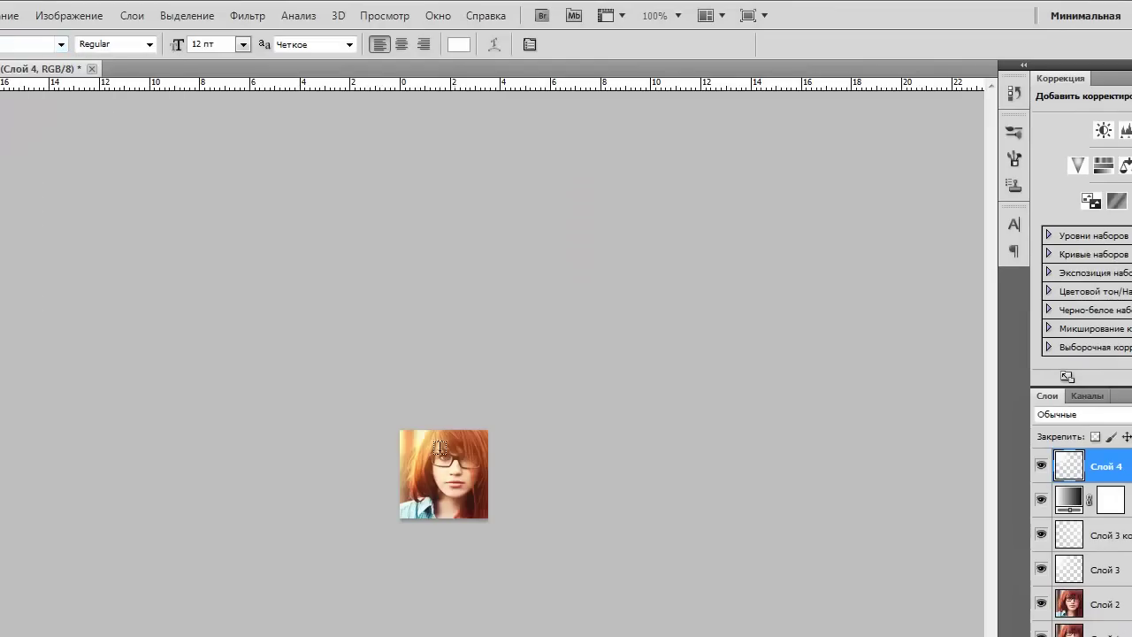
Step: Add the caption 'Girl' at the lower left in dark 30 pt text
click(413, 501)
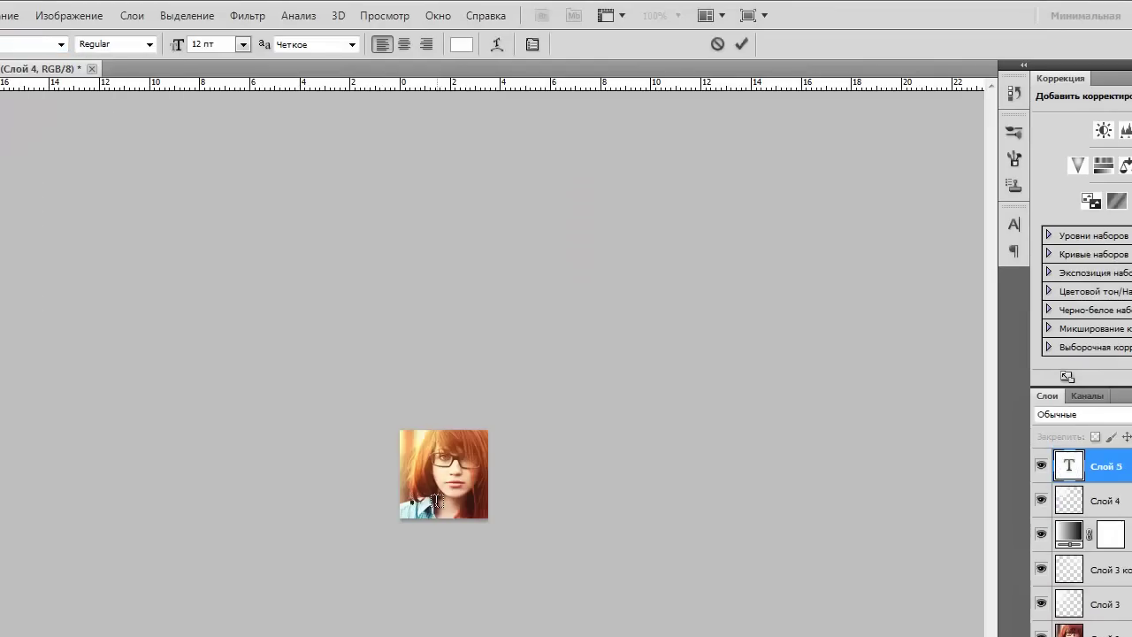
click(741, 43)
click(297, 8)
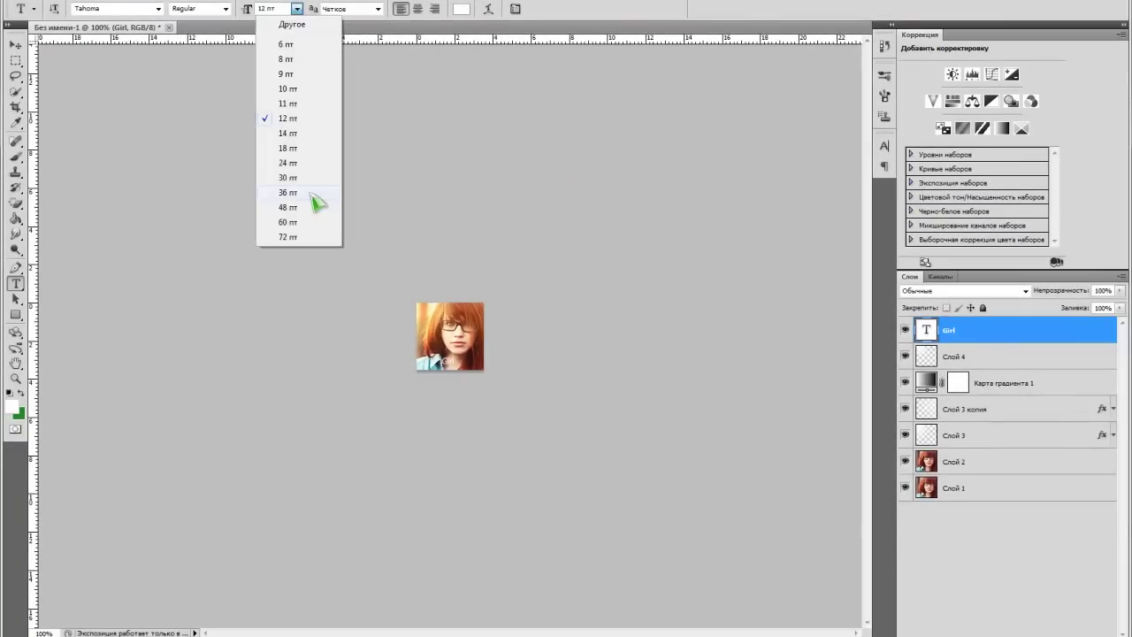
click(300, 178)
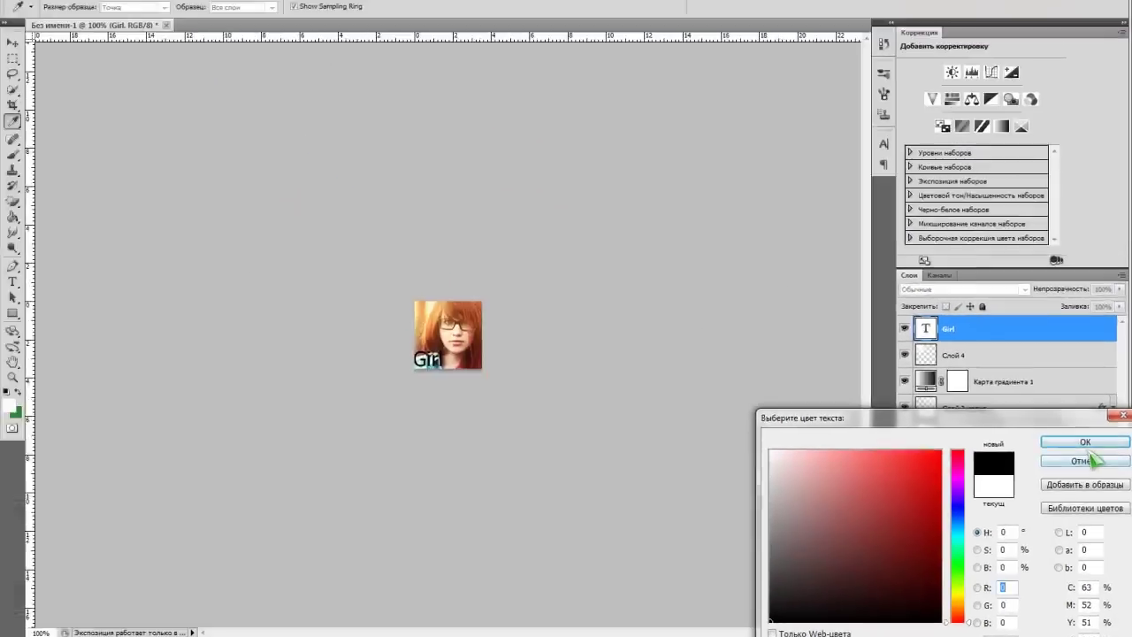
click(1003, 321)
click(158, 8)
Step: Try fonts on the Girl caption, including Tempo Std, Accidental Presidency and Addict
click(253, 44)
key(Down)
key(Down)
click(569, 242)
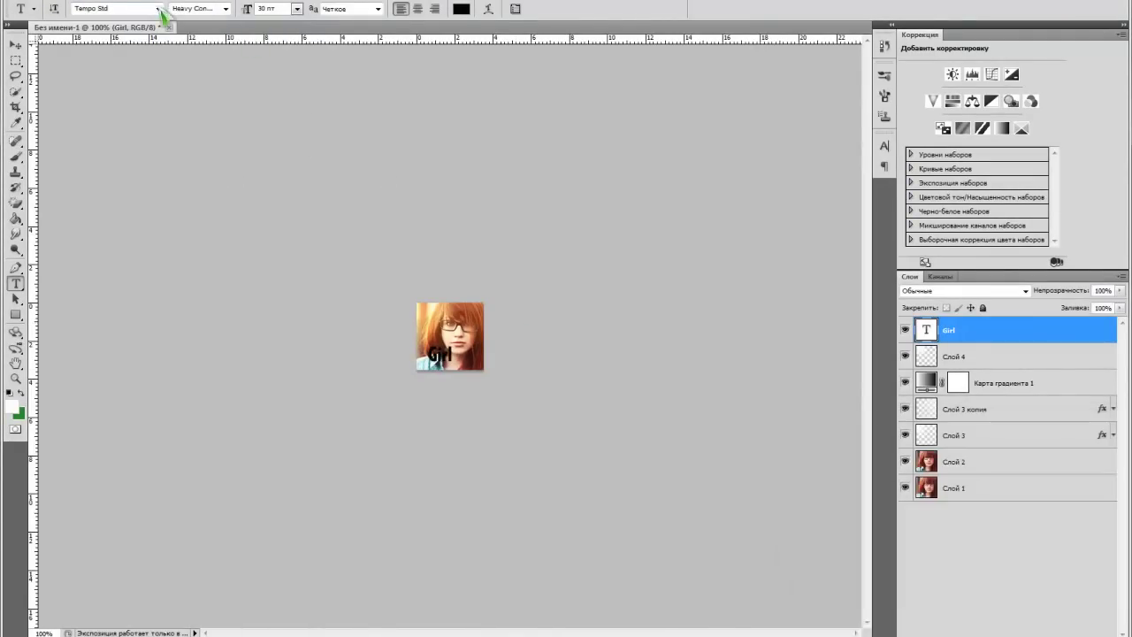
click(158, 8)
drag(303, 429, 276, 35)
click(272, 36)
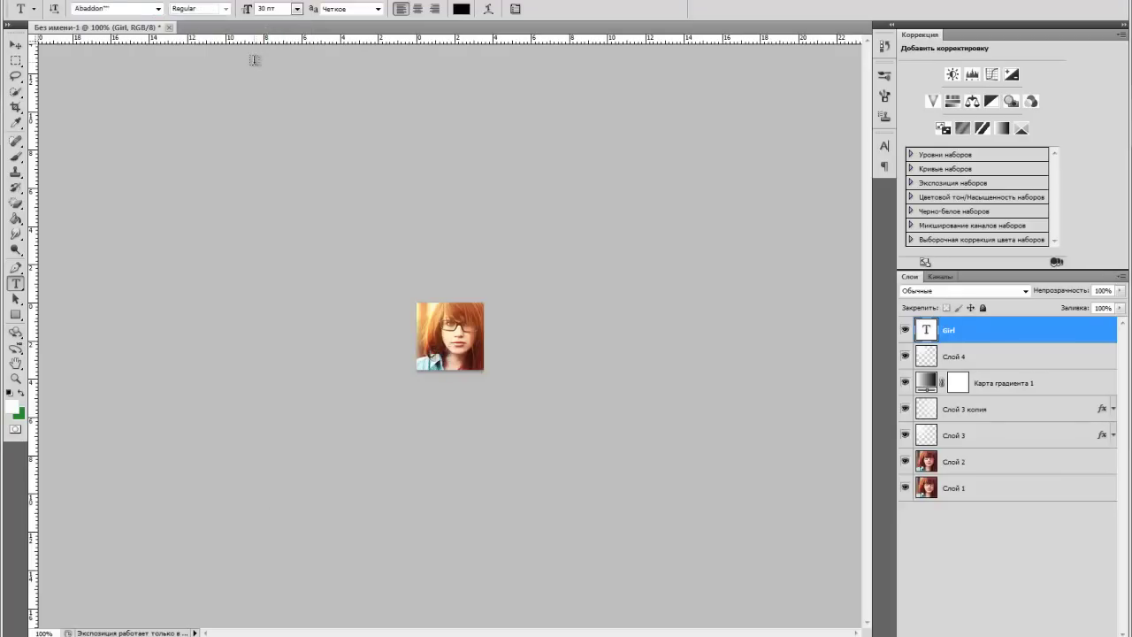
key(Down)
key(Down)
key(Down)
key(Down)
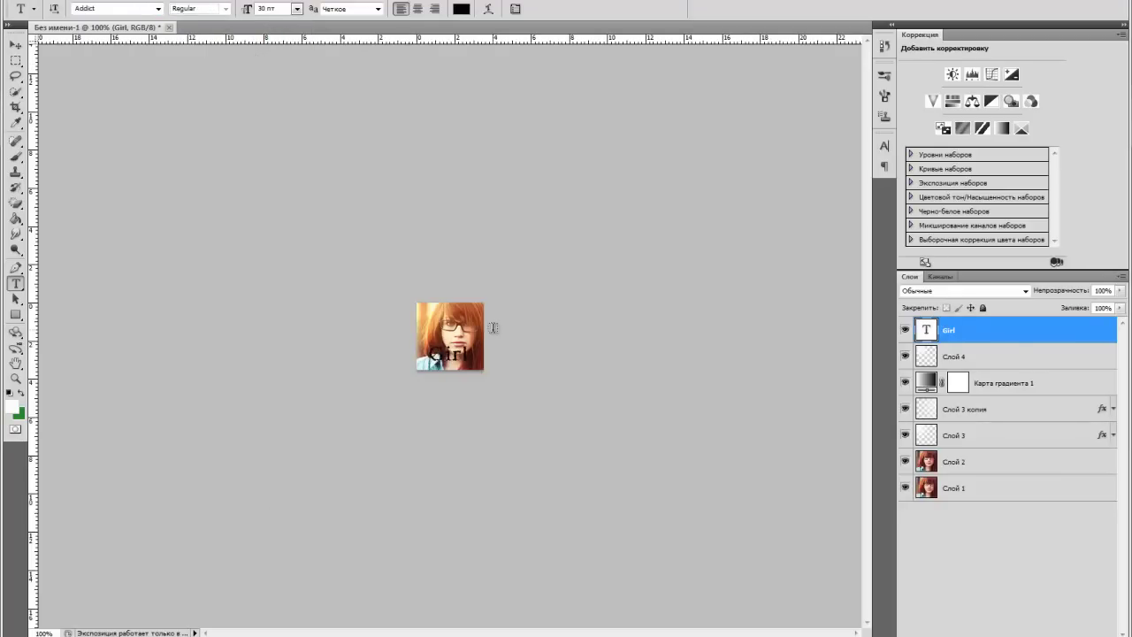
key(Down)
key(Down)
key(Down)
key(Down)
key(Down)
key(Down)
key(Down)
key(Down)
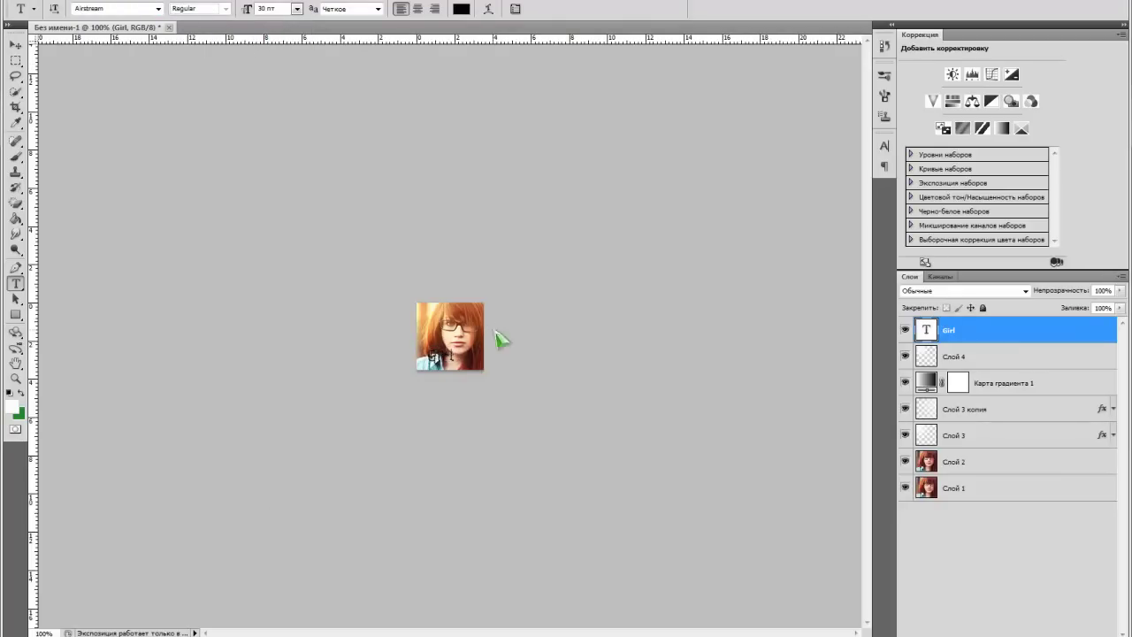
Step: Add a white 'willage' caption set in Akashi MF
click(445, 338)
text(willage)
click(676, 8)
click(885, 146)
click(884, 146)
click(157, 8)
click(163, 37)
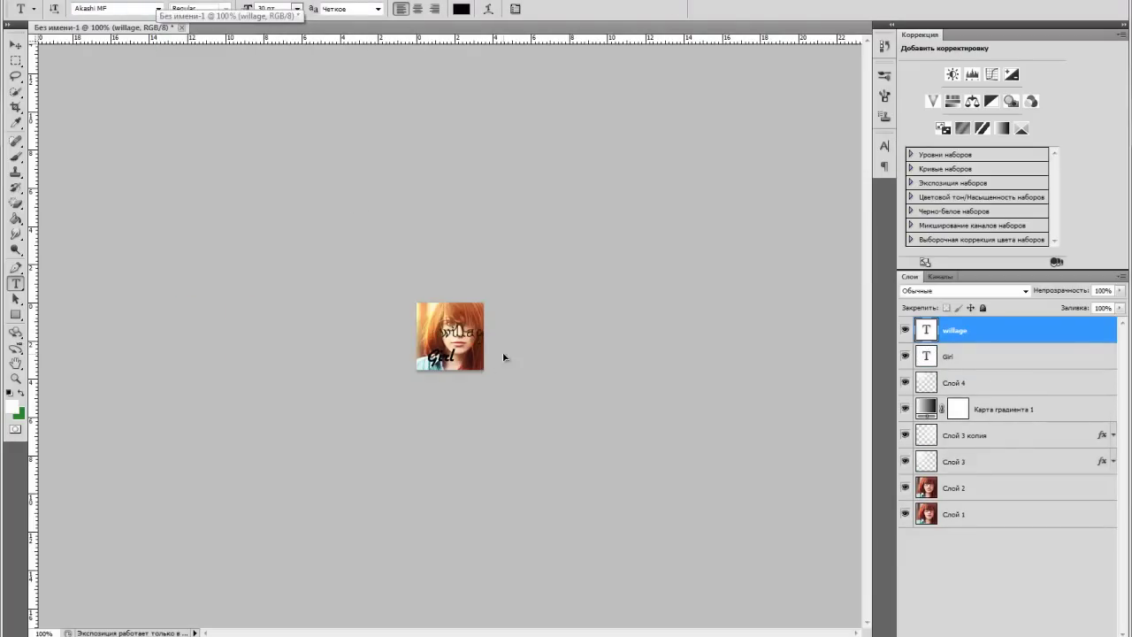
click(461, 8)
click(778, 451)
click(1081, 442)
Step: Give Girl a darker grey colour and move both captions below Layer 3
click(973, 356)
click(461, 8)
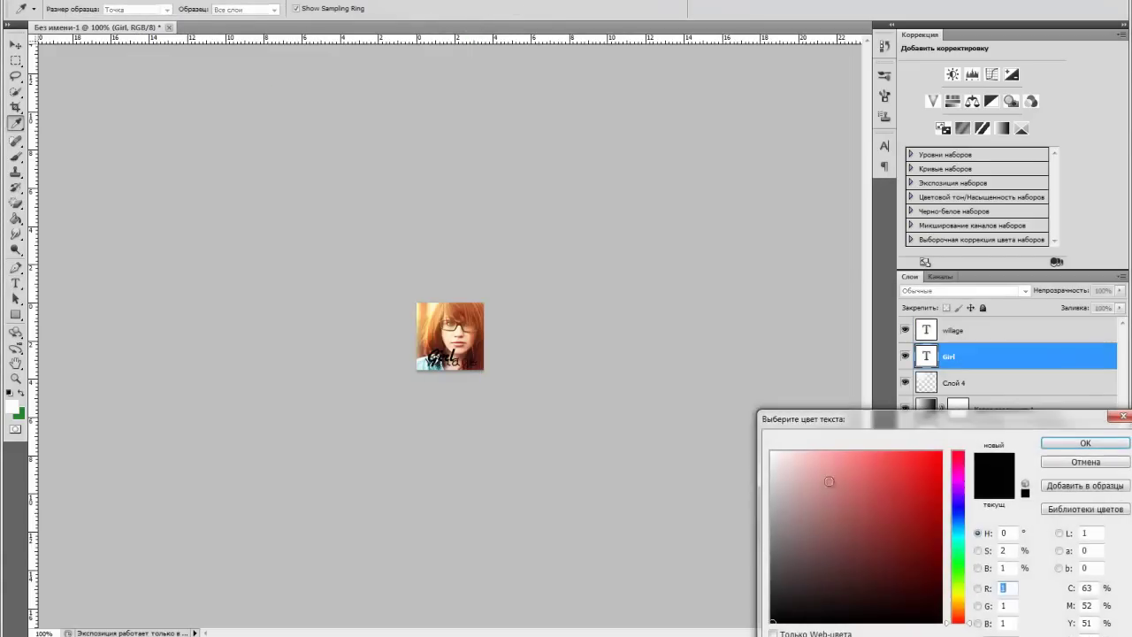
click(771, 585)
click(774, 614)
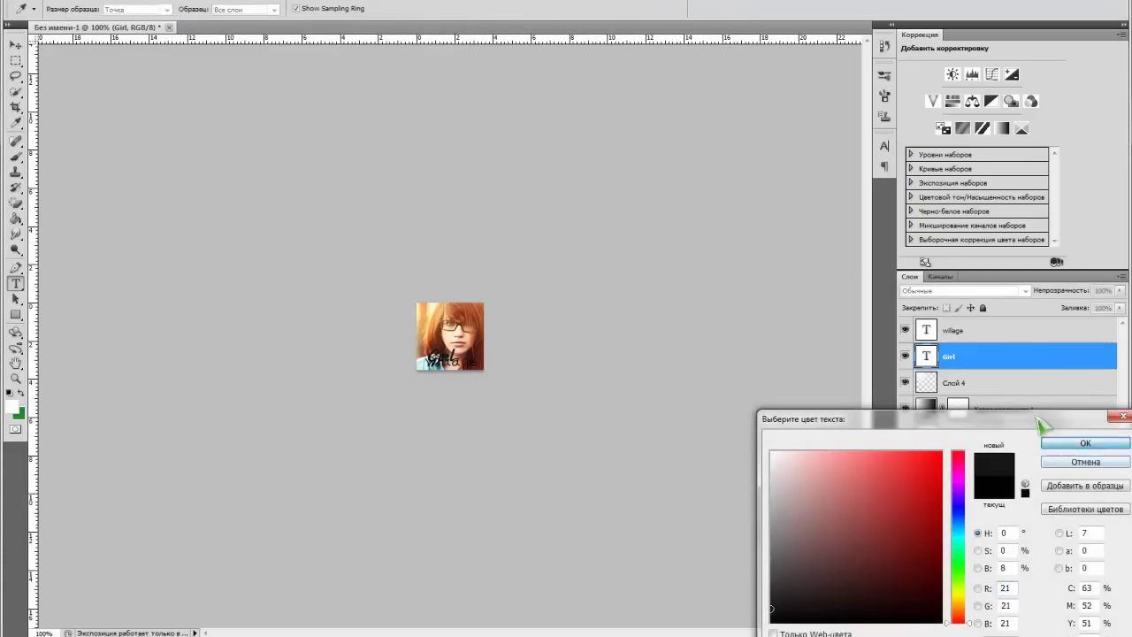
click(1085, 442)
shift+click(991, 330)
drag(998, 361, 997, 471)
Step: Add a new top Layer 5 for brushing at 15% opacity
click(991, 335)
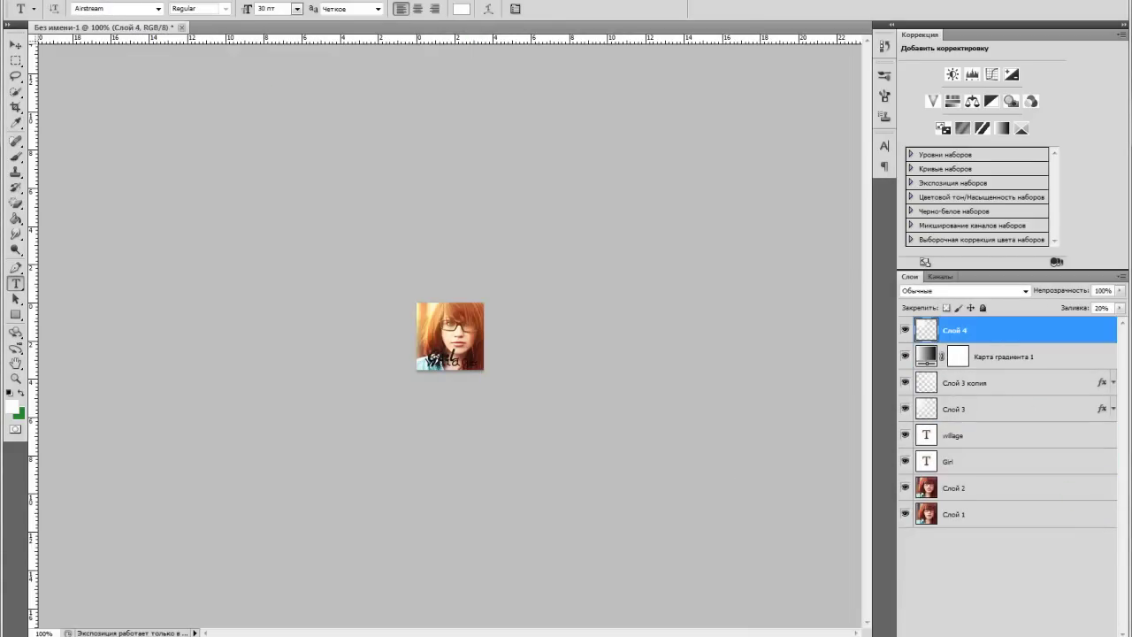
key(ctrl+shift+alt+n)
key(b)
drag(1119, 290, 1065, 312)
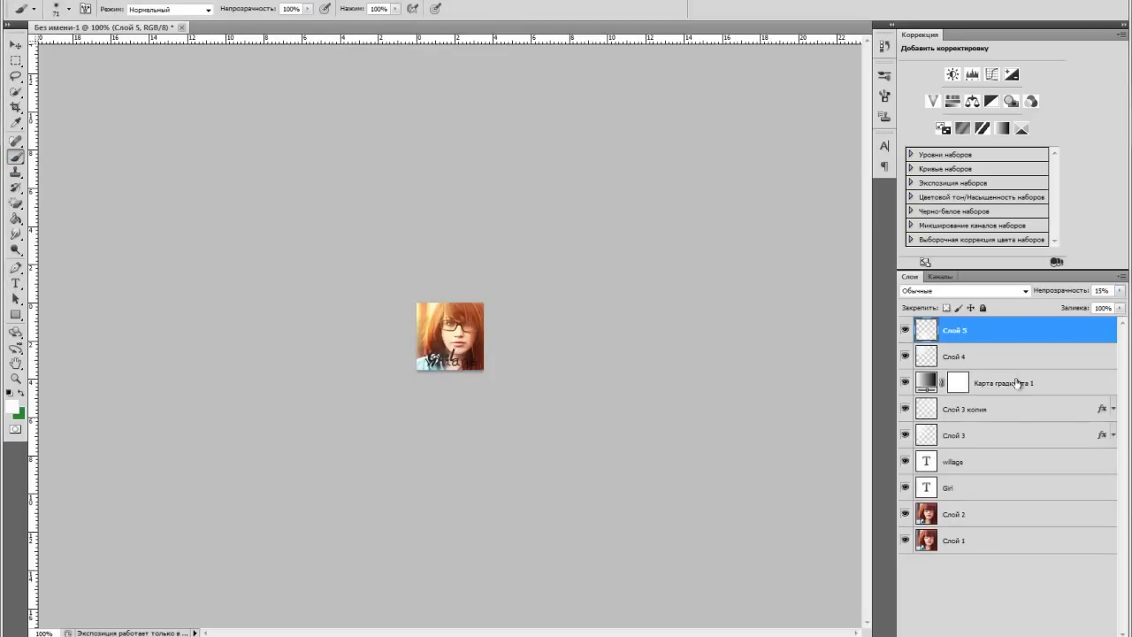
Step: Stamp a merged copy as Layer 6 and Gaussian-blur it at radius about 1.3
key(ctrl+shift+alt+e)
click(314, 2)
mouse_move(315, 161)
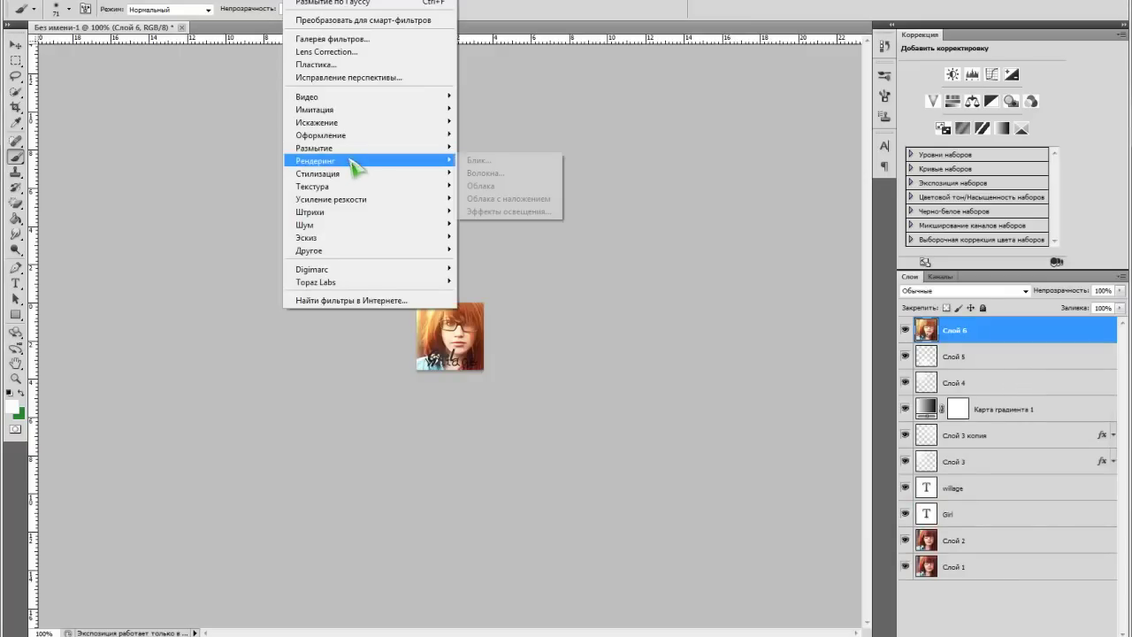
click(509, 212)
drag(754, 339, 726, 340)
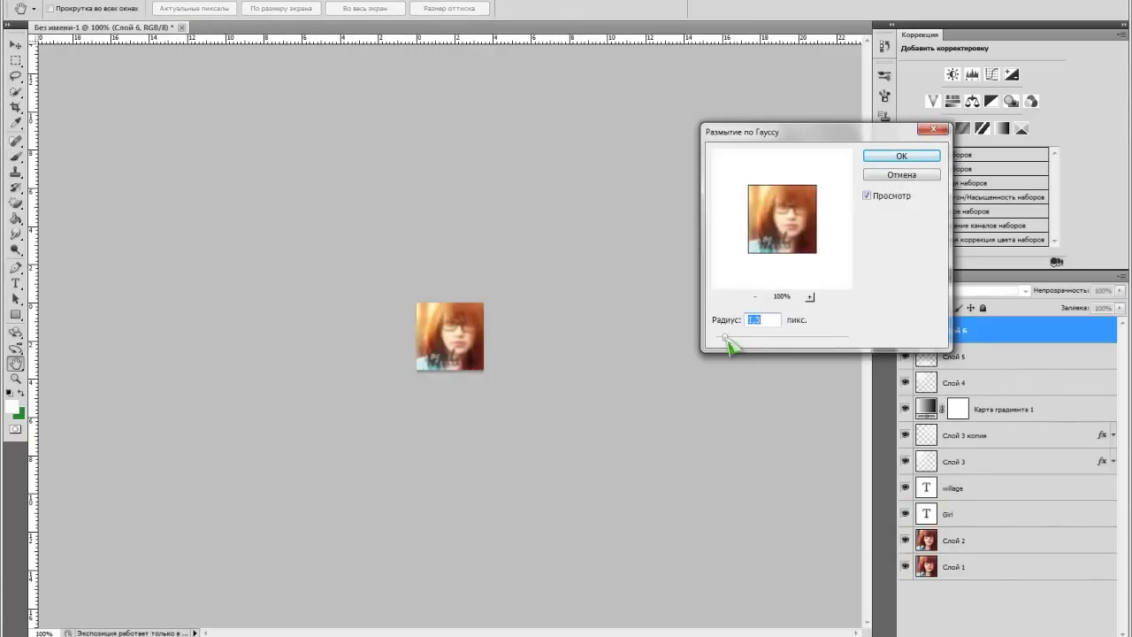
click(884, 156)
click(1036, 604)
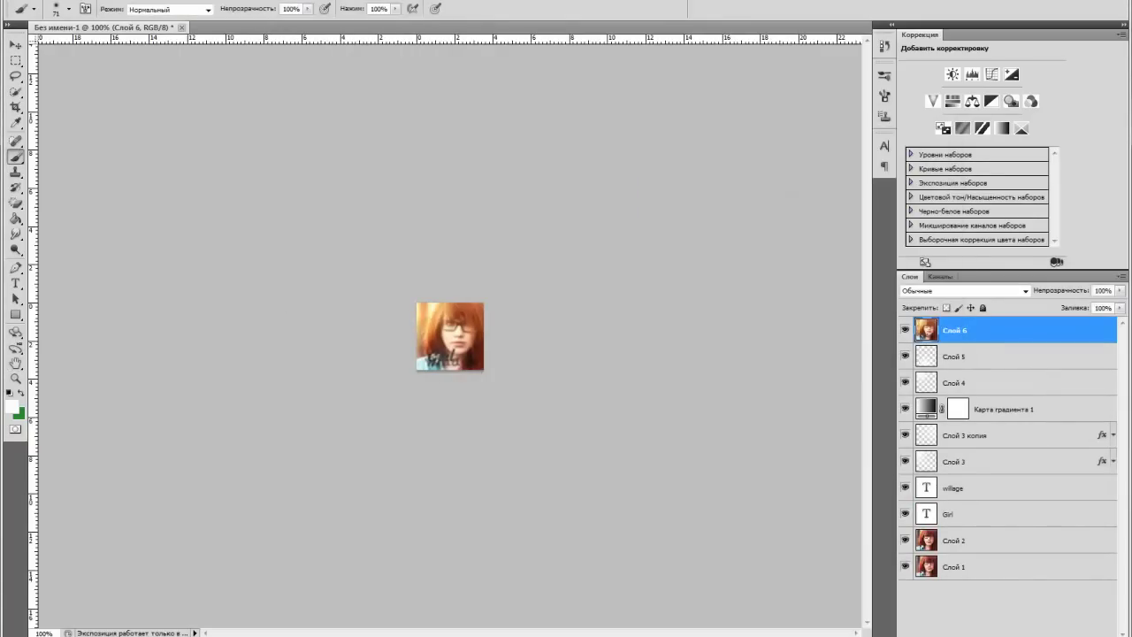
Step: Add a layer mask to Layer 6 and paint it with a 60 px brush to limit the blur
click(987, 340)
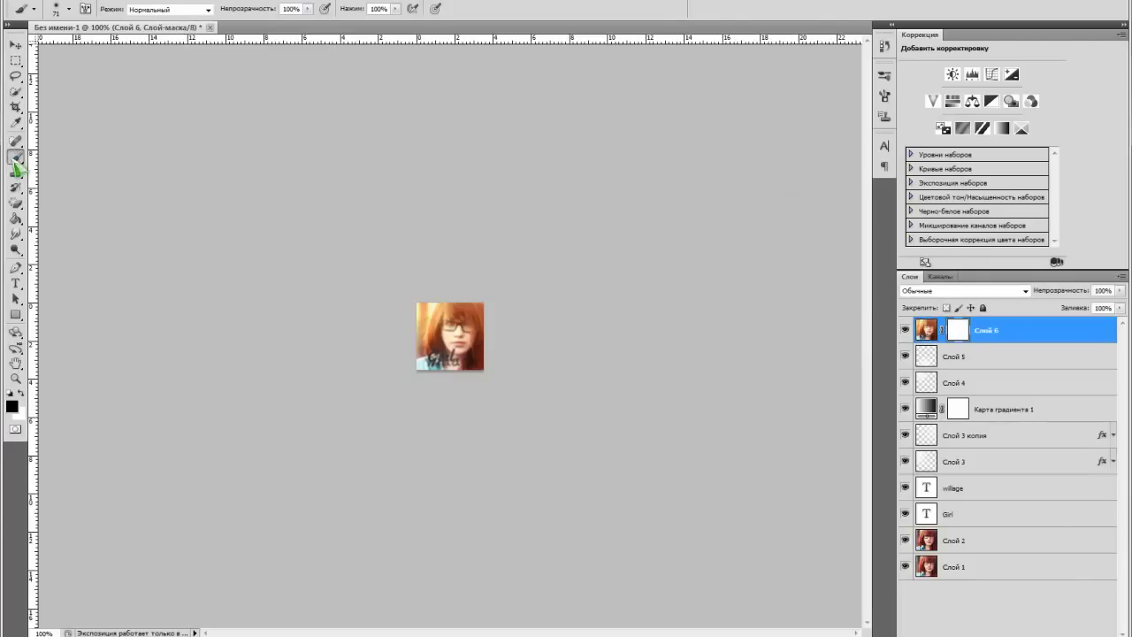
right_click(451, 319)
key(Return)
drag(473, 340, 451, 382)
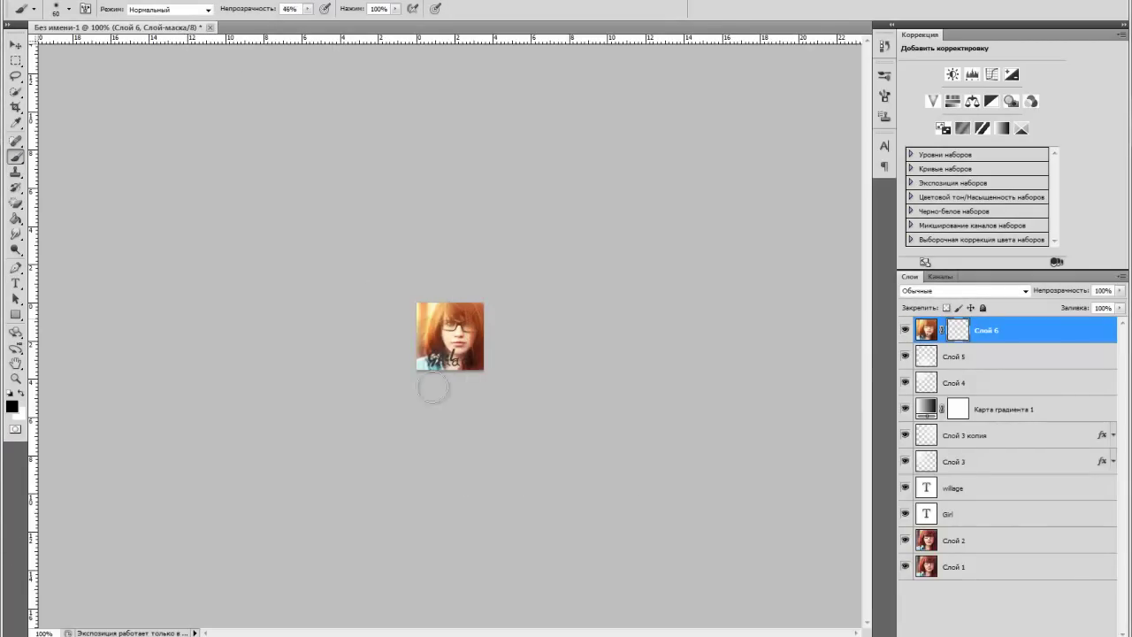
click(905, 330)
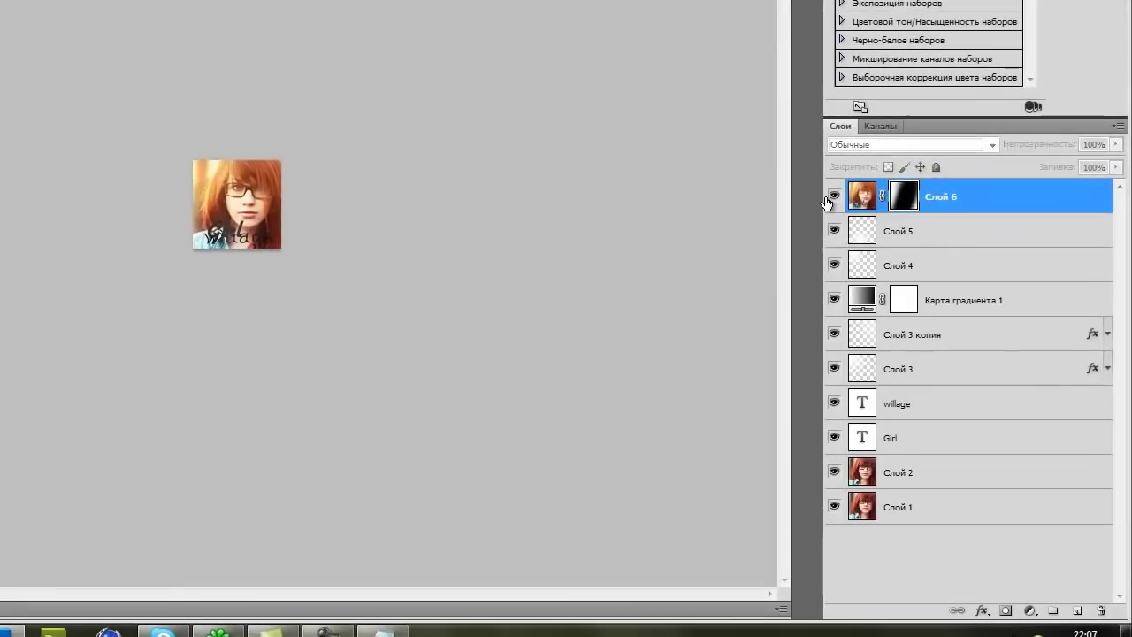
click(827, 200)
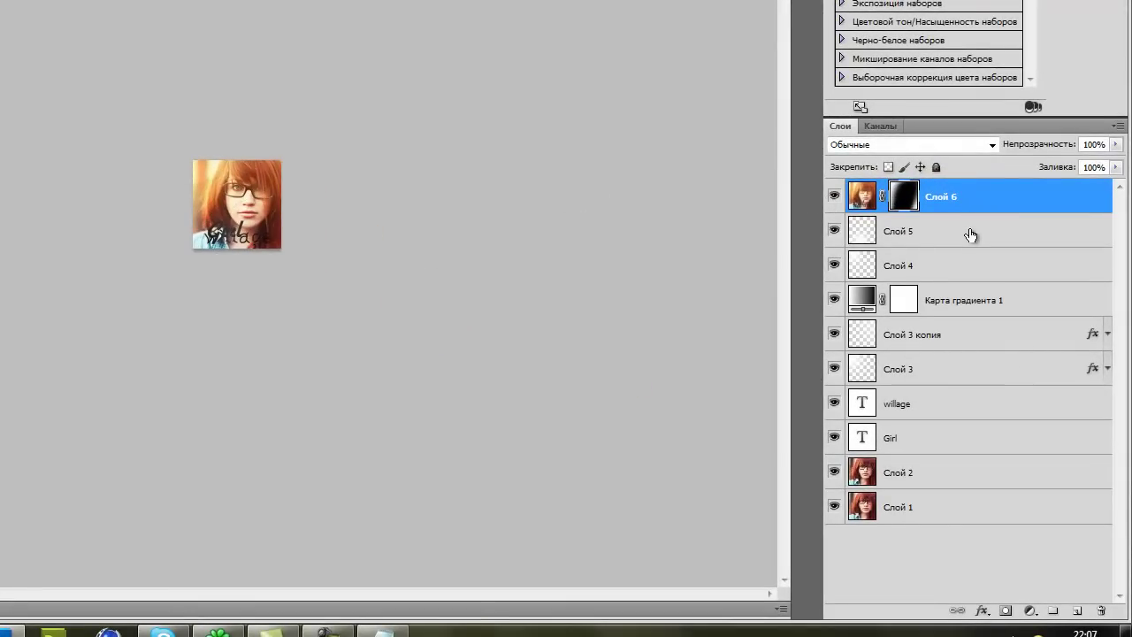
Step: Stamp a merged copy as Layer 7, note the texture item, and launch Topaz DeNoise
key(ctrl+shift+alt+e)
click(382, 632)
text(4. Попробуем добавить т)
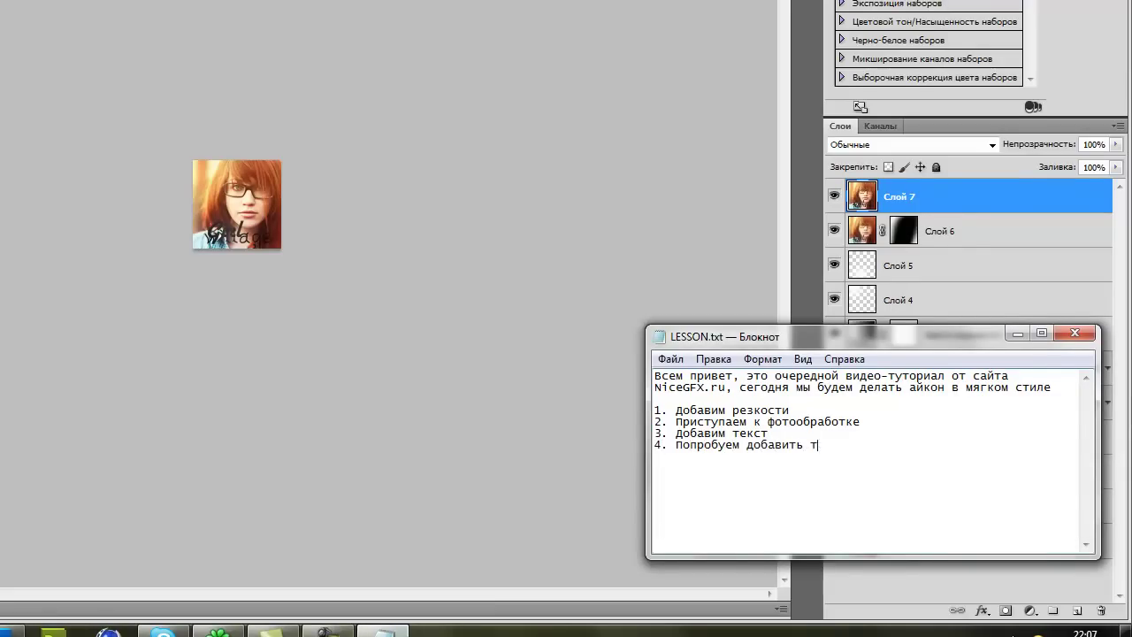
text(екстур)
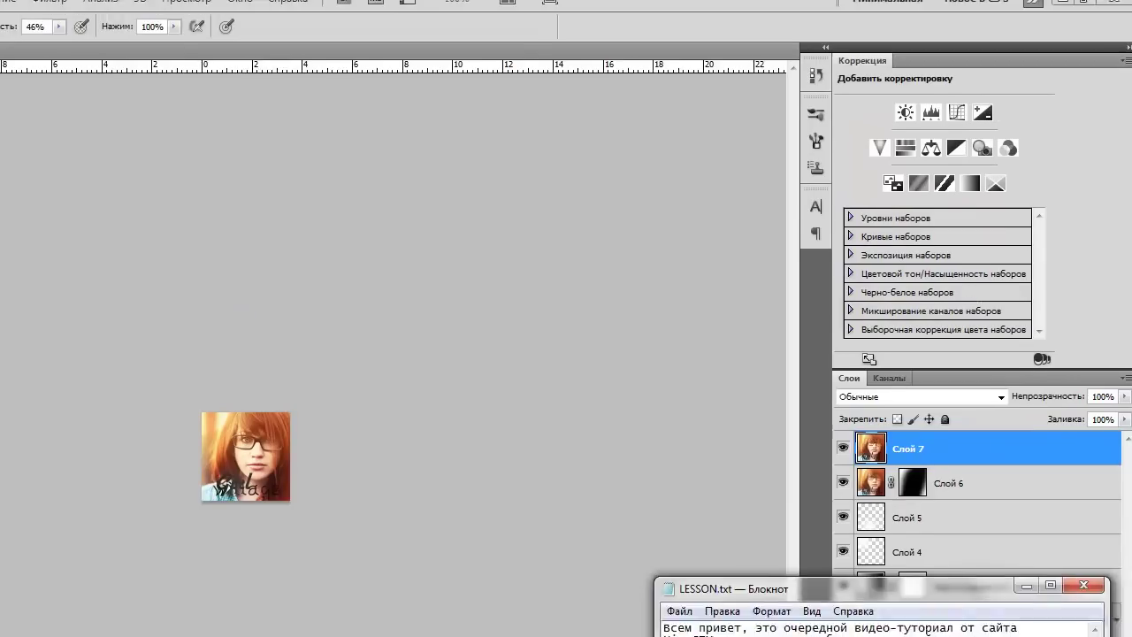
click(48, 15)
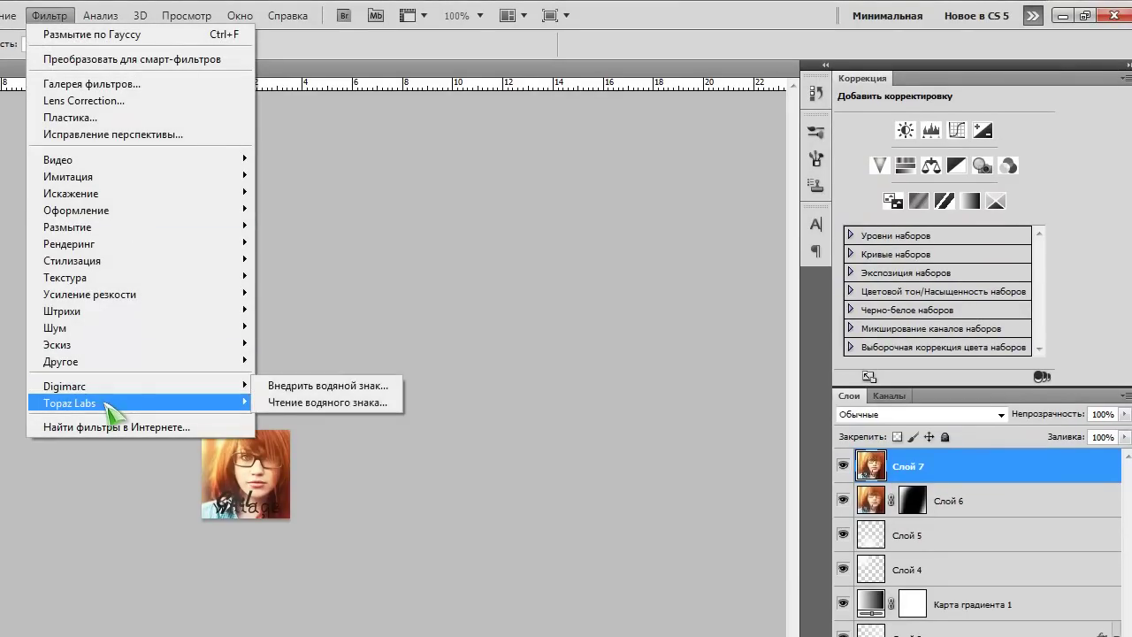
mouse_move(70, 402)
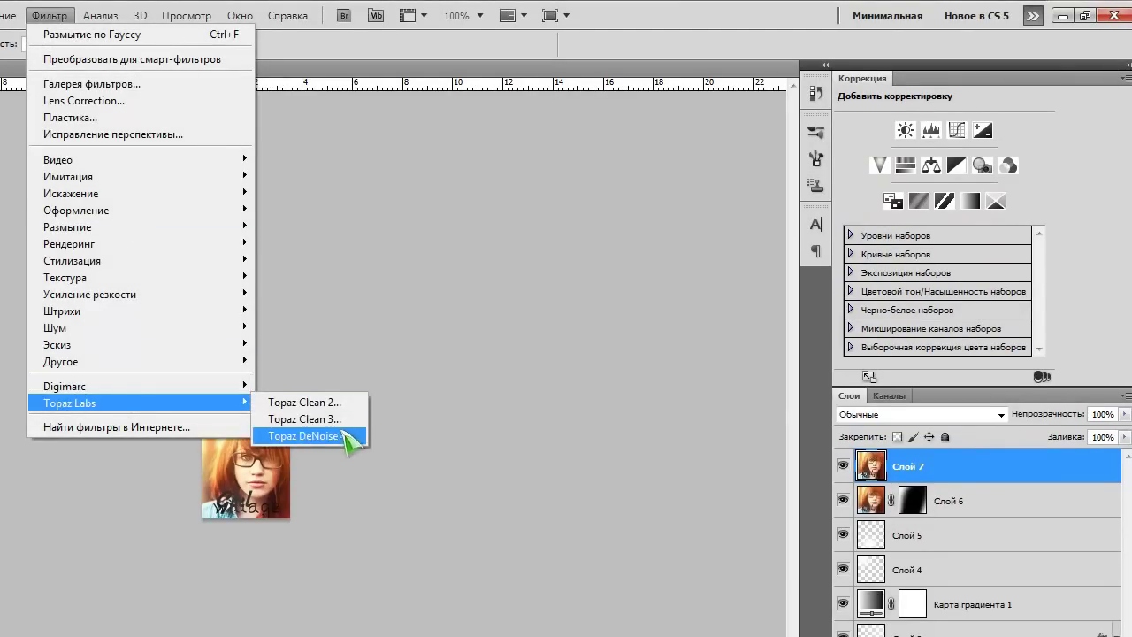
click(352, 435)
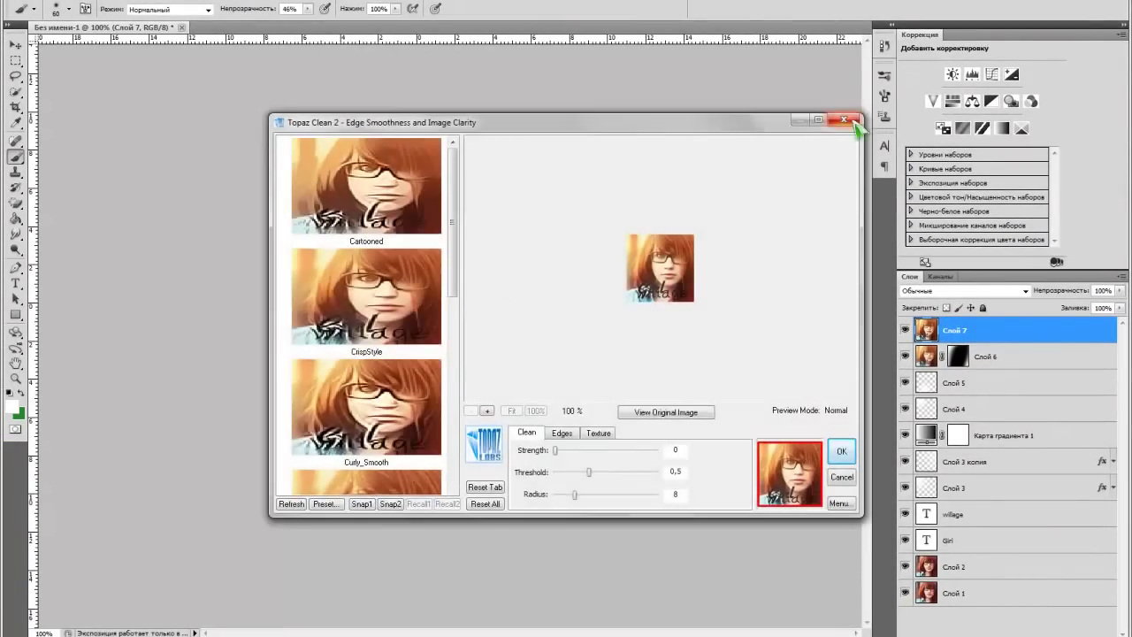
Step: Apply Topaz Clean 3's DeGrunge preset with Strength 2, Threshold 0.48 and Radius 10
click(845, 119)
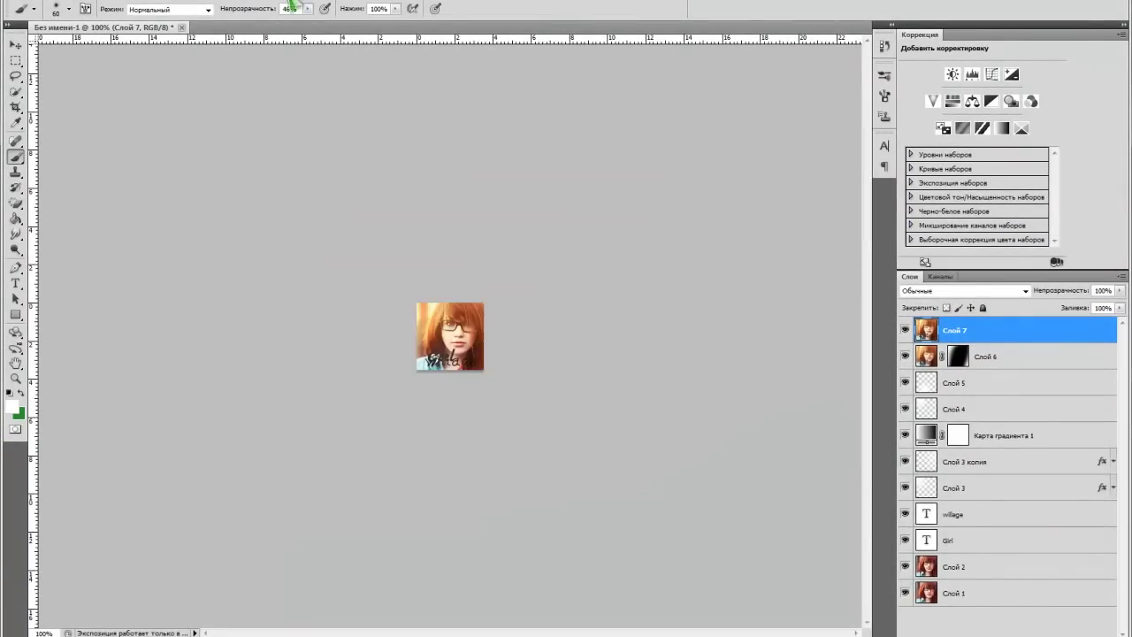
click(299, 2)
click(500, 294)
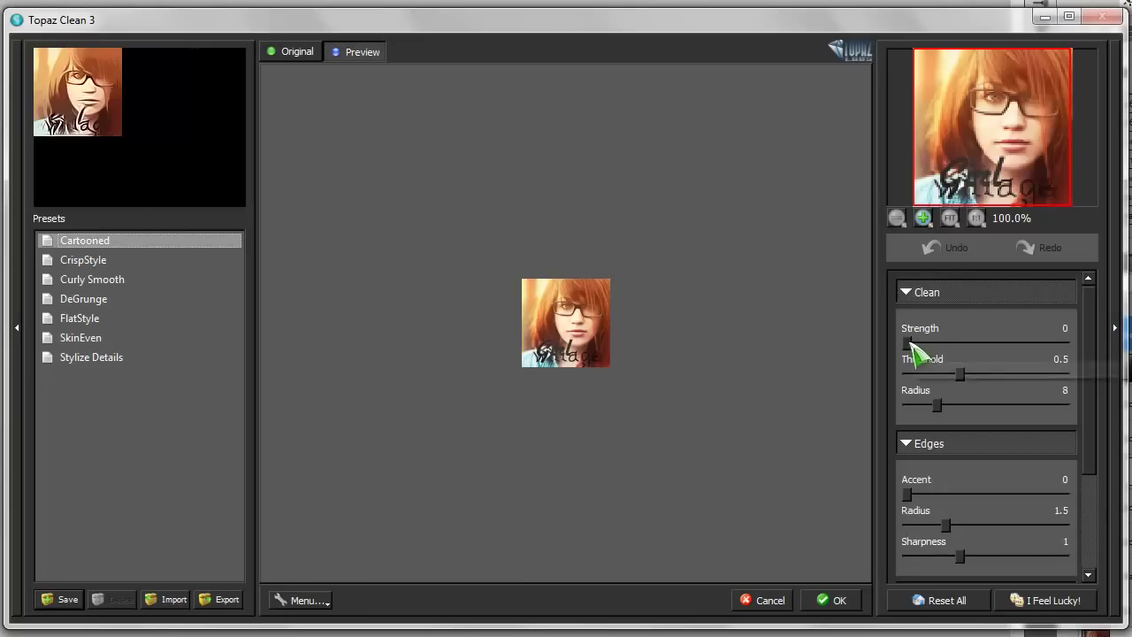
click(93, 300)
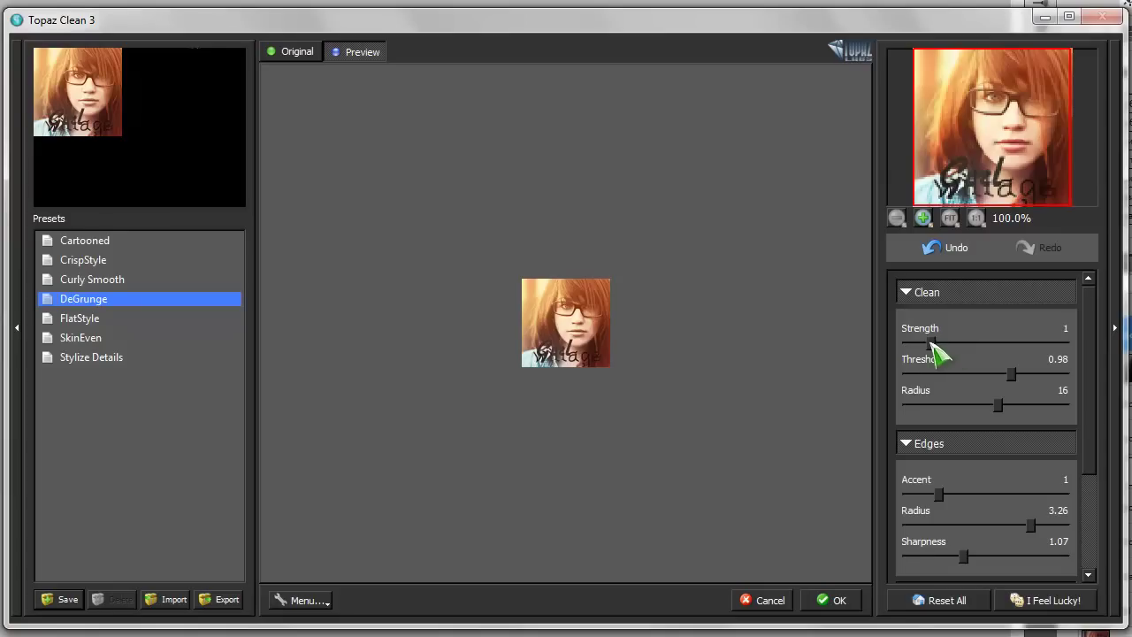
drag(935, 351, 973, 345)
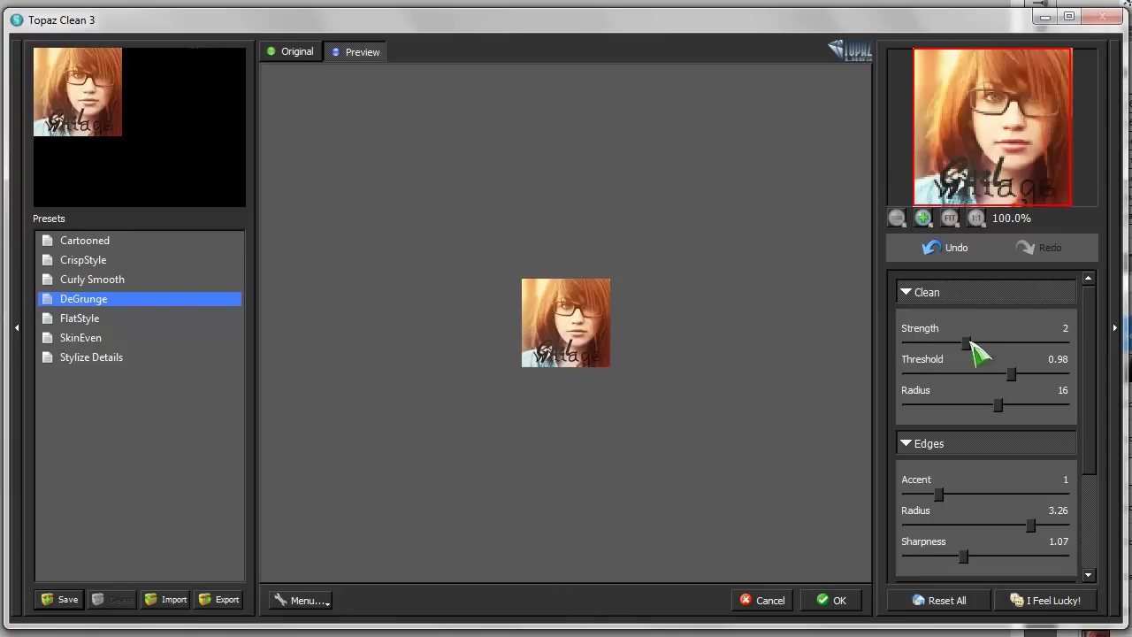
click(986, 374)
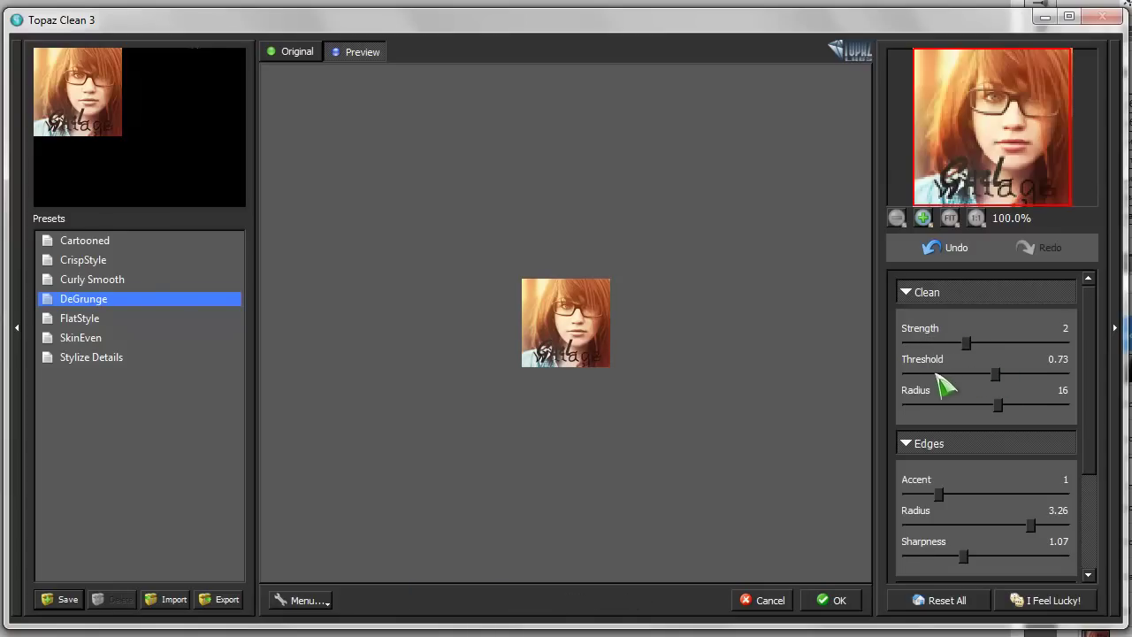
click(967, 375)
drag(967, 376, 959, 405)
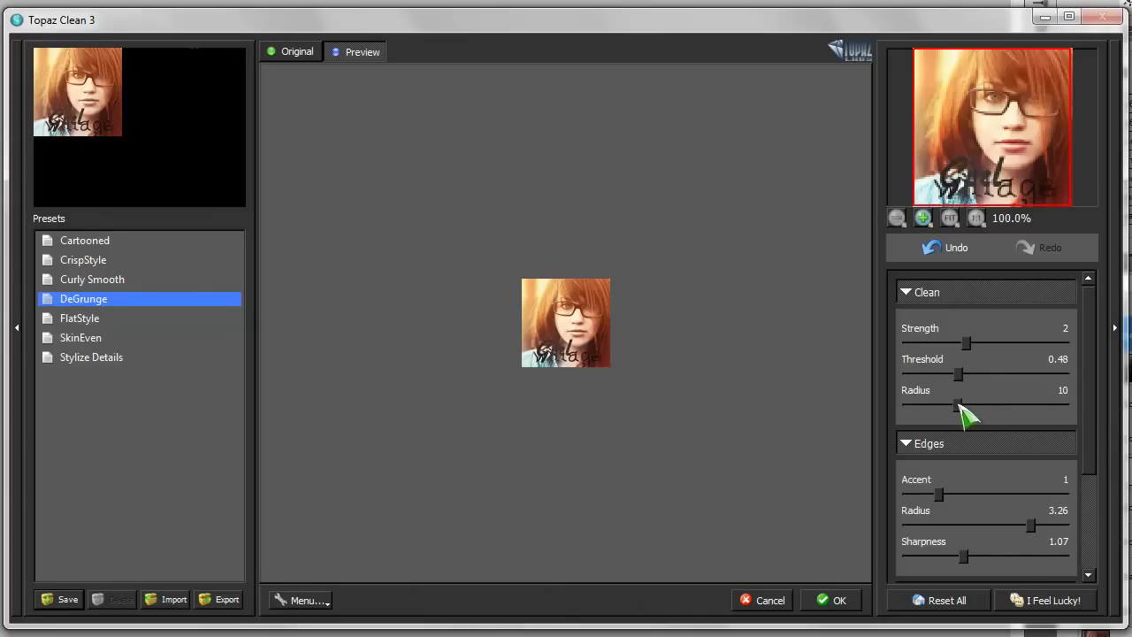
drag(939, 493, 944, 494)
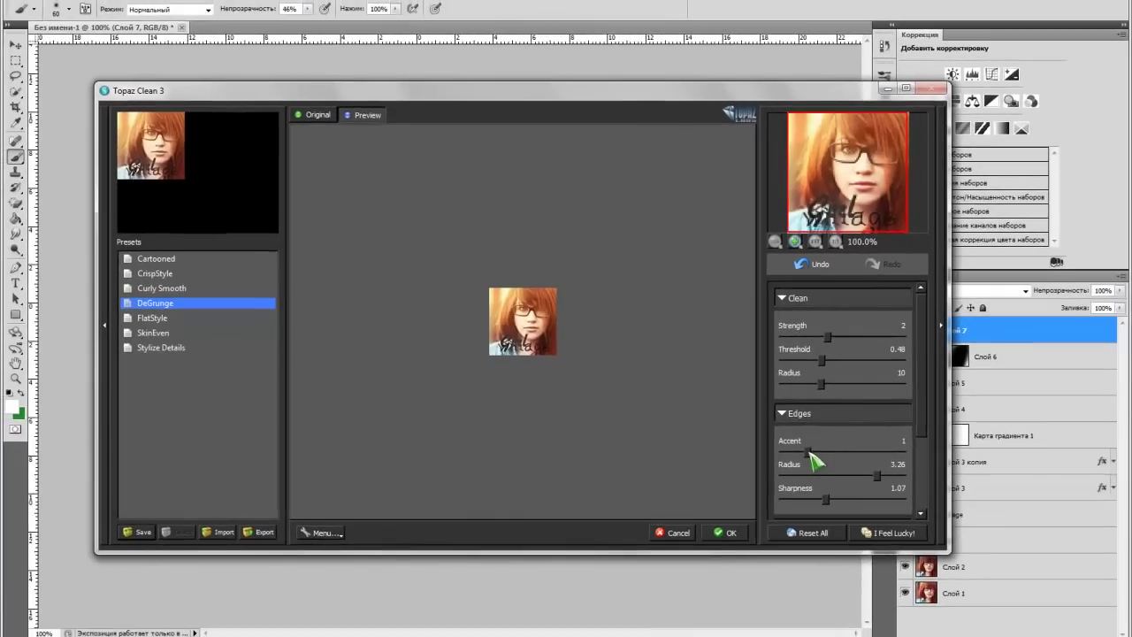
click(726, 532)
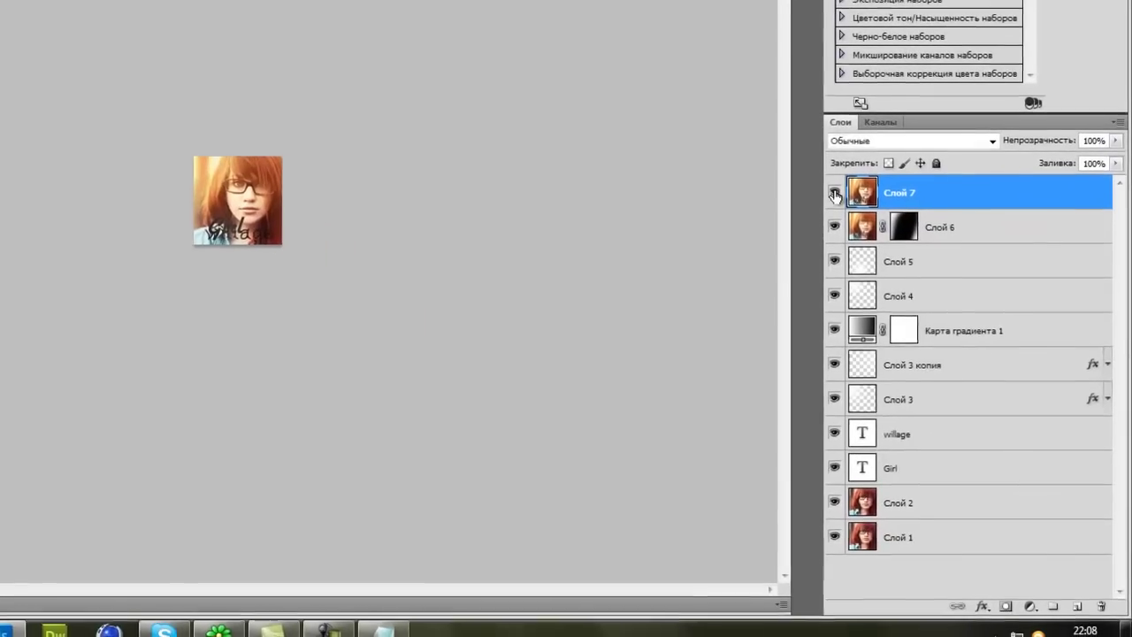
click(383, 630)
text(5. добавляем ЦК (Цвето коррекцию))
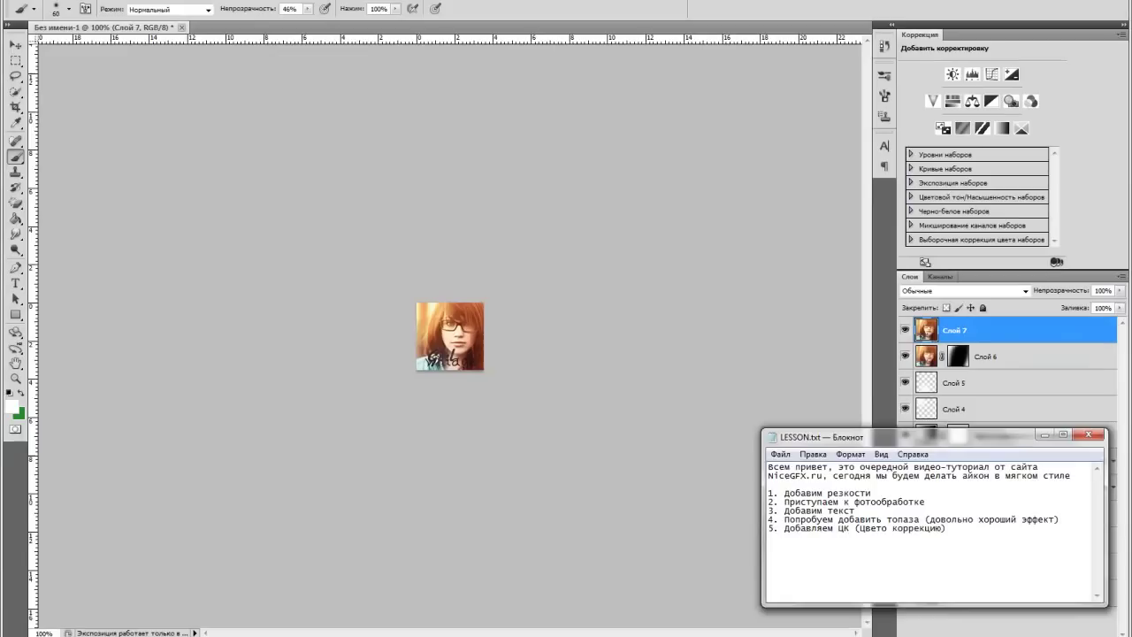
Step: Add a violet-to-orange Gradient Map adjustment layer in Lighten blend mode
click(38, 473)
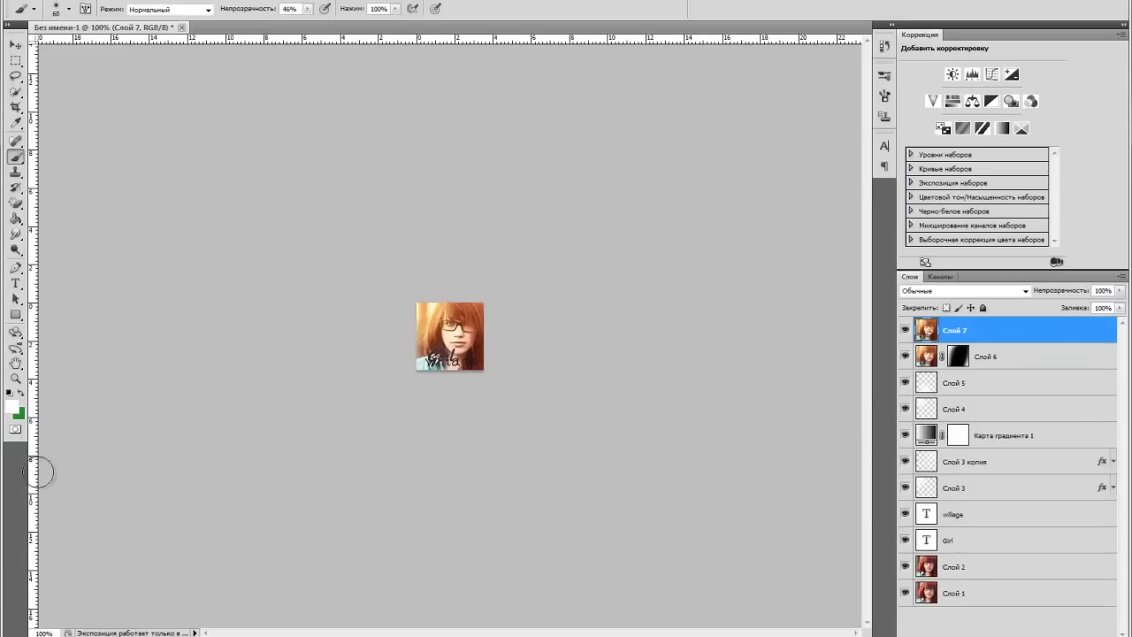
click(1017, 632)
click(1018, 619)
click(1030, 77)
double_click(996, 170)
click(922, 291)
key(Down)
key(Down)
key(Down)
key(Down)
key(Down)
key(Down)
key(Down)
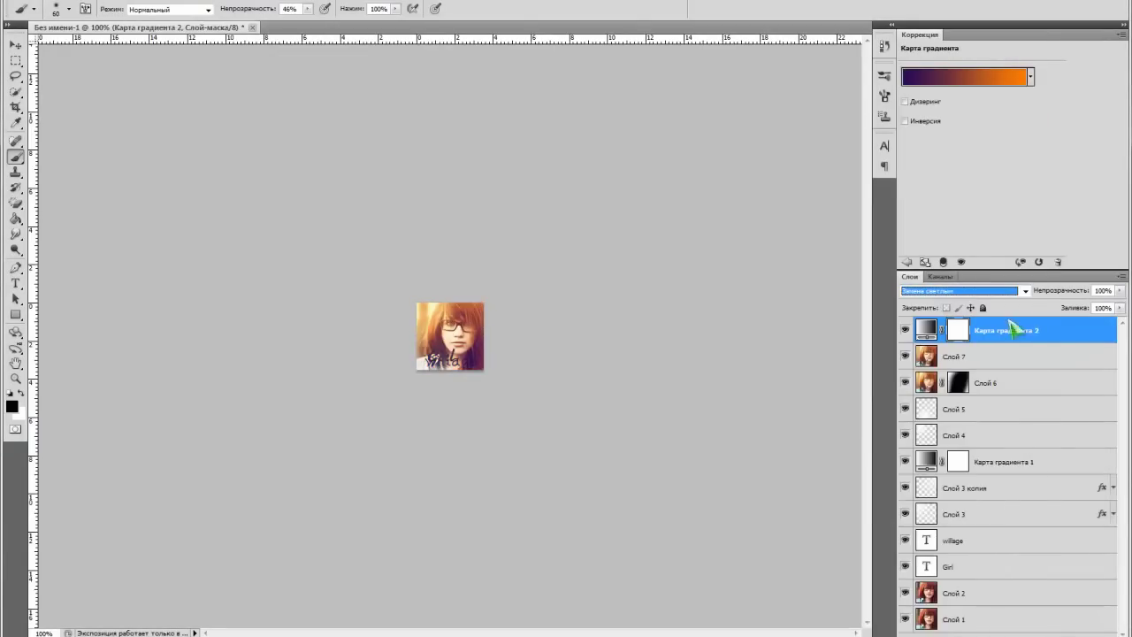
drag(1119, 290, 1105, 306)
Step: Add an Exposure adjustment layer at +0.03 with gamma 0.97
click(1017, 633)
click(1005, 463)
mouse_move(982, 85)
mouse_down()
mouse_move(996, 92)
mouse_move(977, 85)
mouse_move(982, 112)
mouse_move(939, 123)
mouse_move(940, 156)
mouse_up()
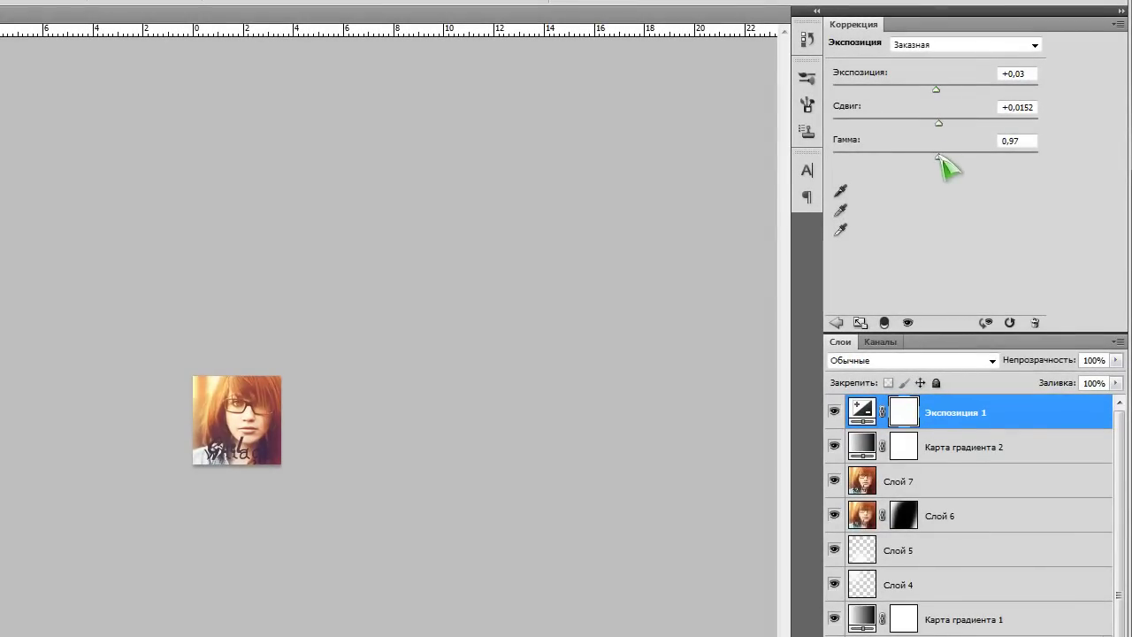
Step: Add a Vibrance layer at Vibrance +8, Saturation −2, toggling it to compare
click(1017, 632)
click(951, 607)
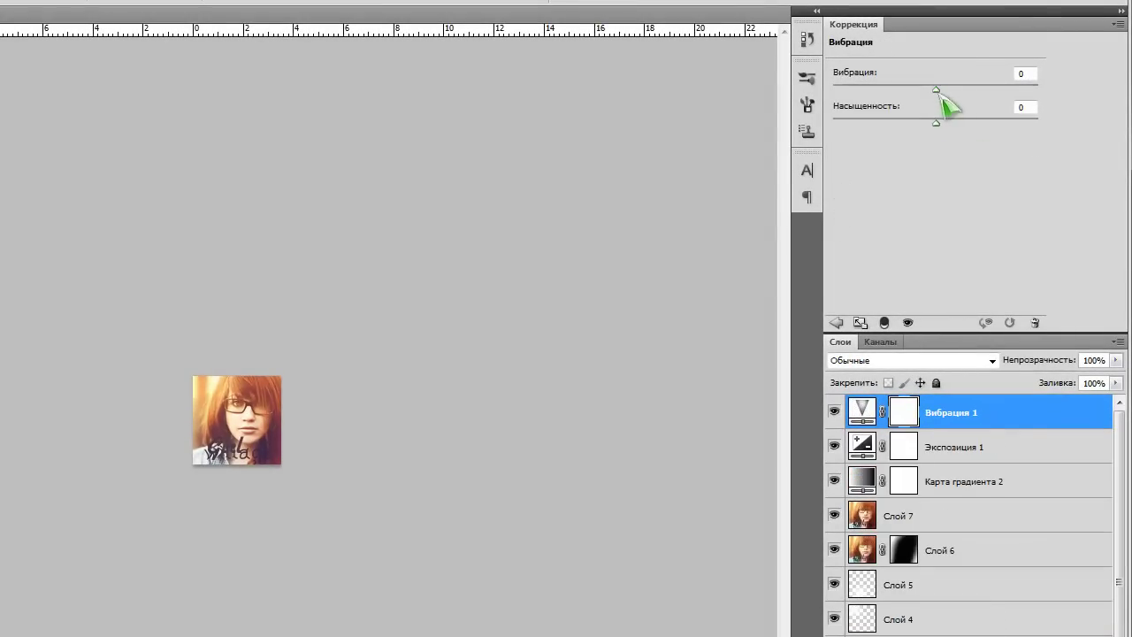
mouse_move(936, 90)
mouse_down()
mouse_move(913, 89)
mouse_move(935, 90)
mouse_move(933, 122)
mouse_move(943, 90)
mouse_up()
click(834, 412)
click(834, 413)
Step: Set the Gradient Map 2 layer's opacity to 42%
click(964, 482)
drag(1117, 361, 1079, 374)
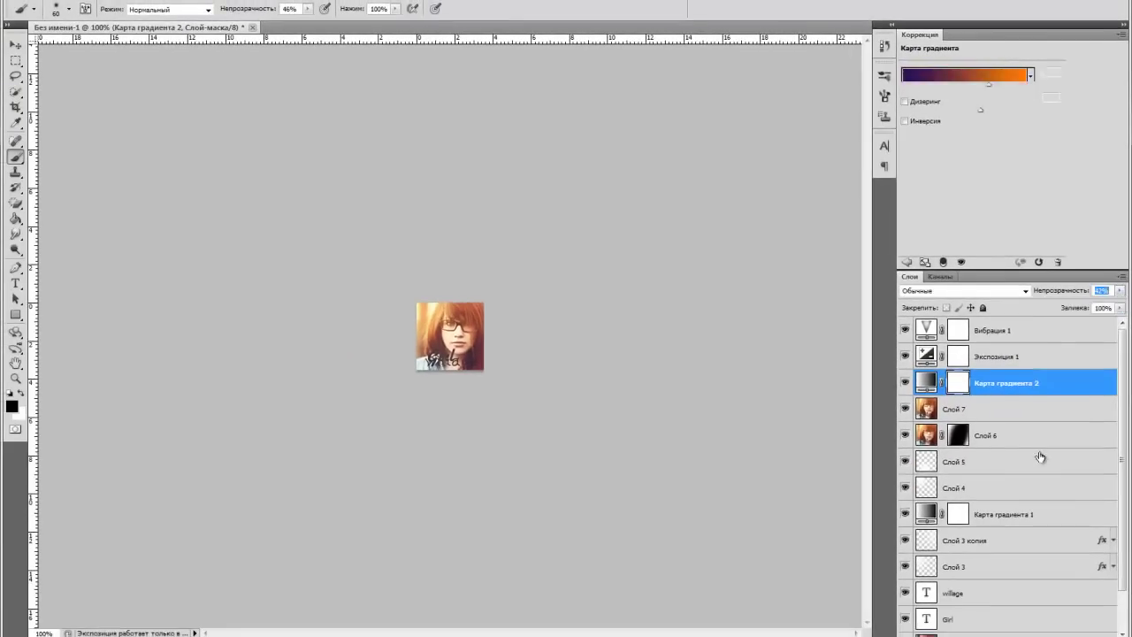
right_click(989, 329)
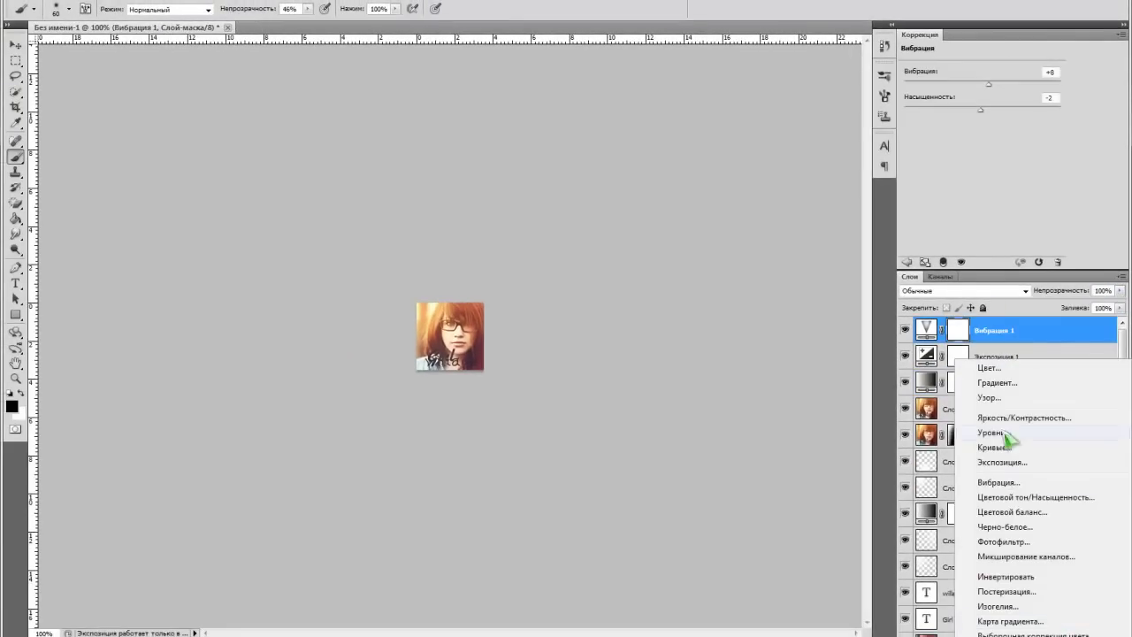
Step: Add a Curves layer, bending the RGB curve and lifting the green and blue midpoints
click(973, 445)
mouse_move(989, 132)
mouse_down()
mouse_move(950, 169)
mouse_move(1003, 119)
mouse_up()
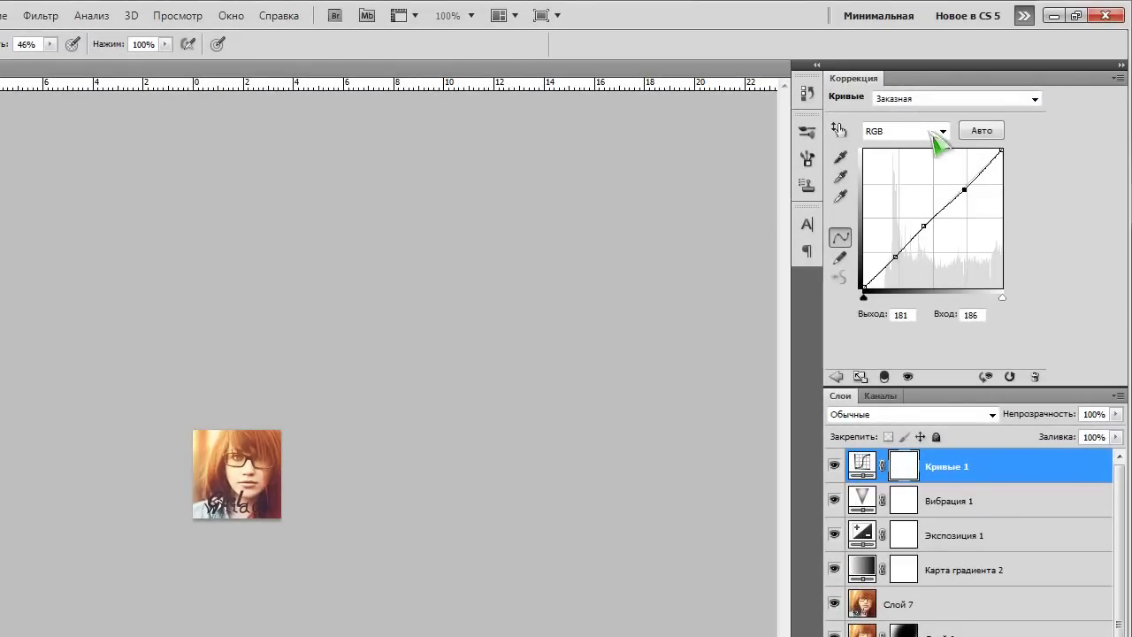
click(941, 131)
click(900, 156)
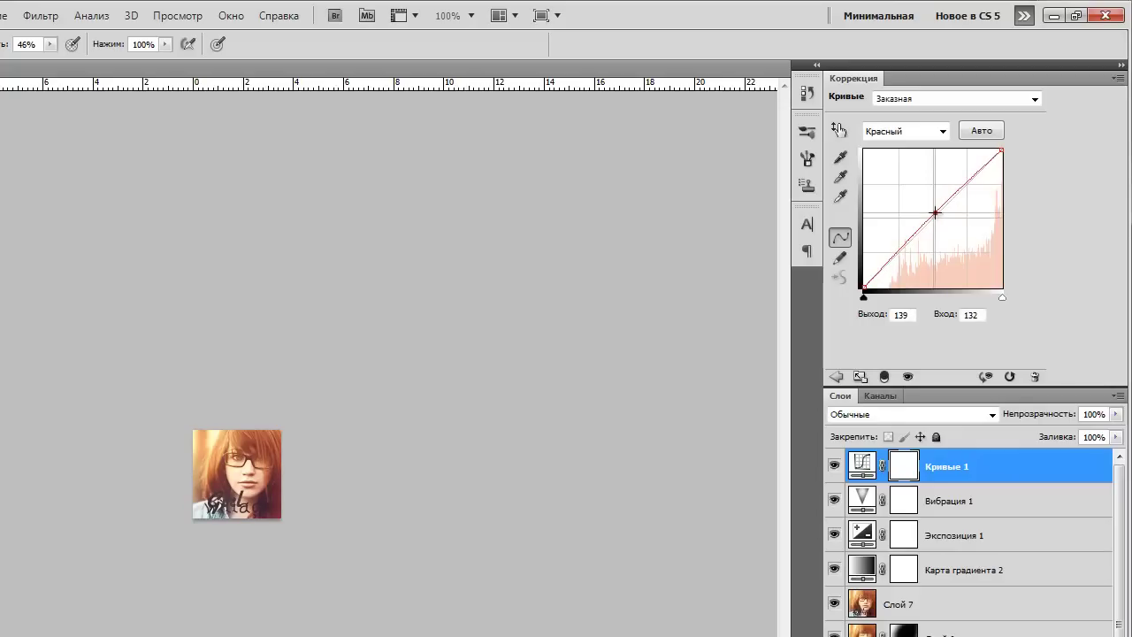
click(929, 131)
click(911, 173)
drag(938, 221, 929, 219)
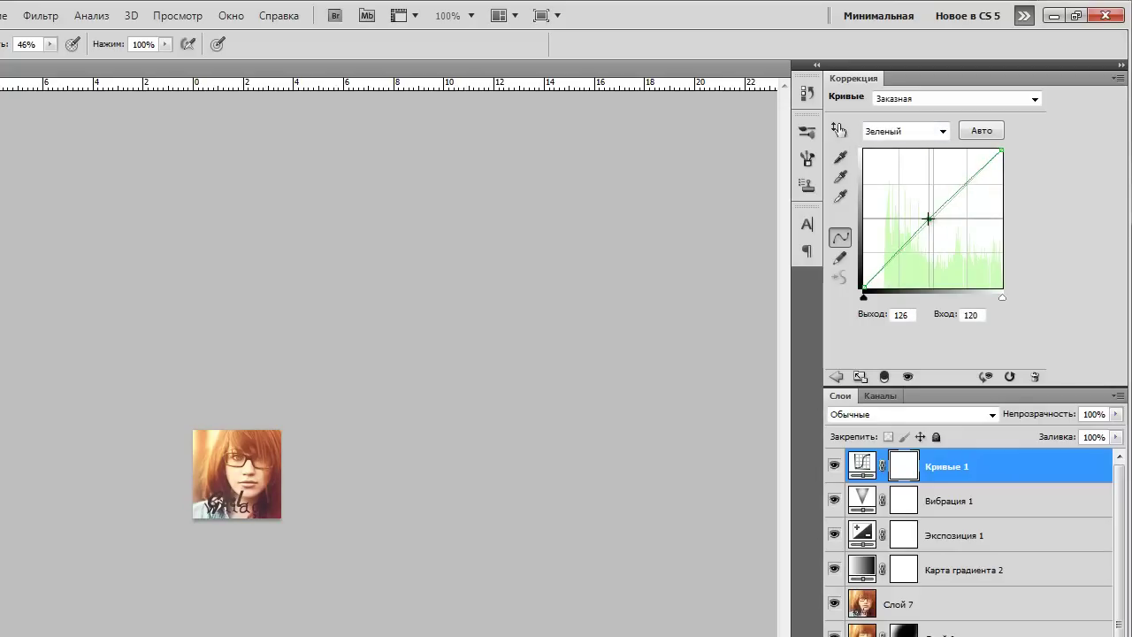
click(941, 131)
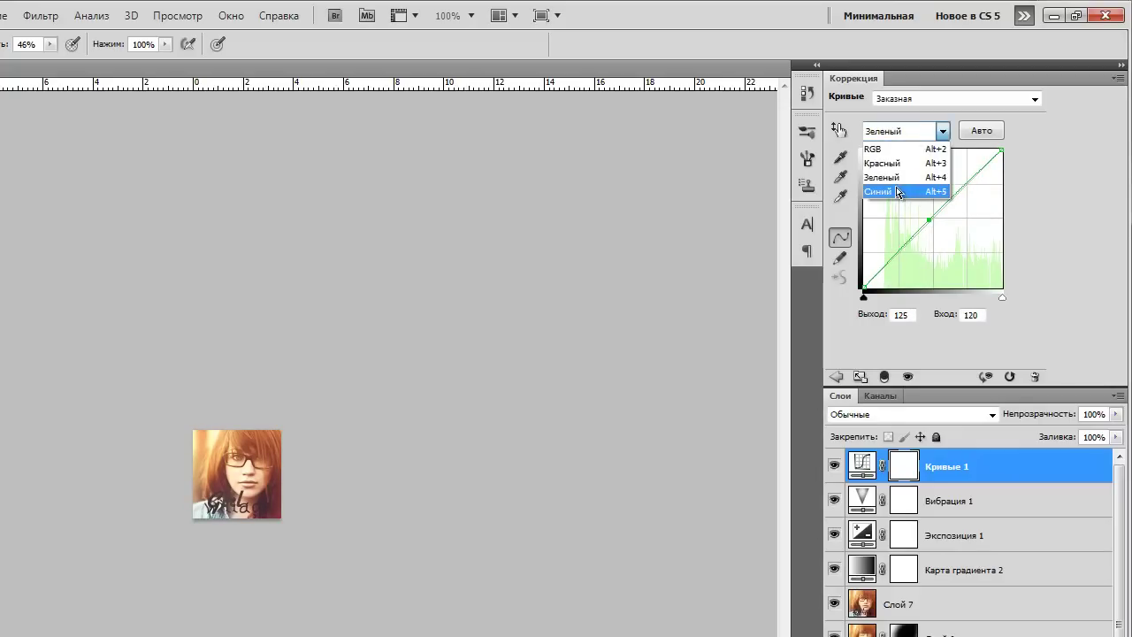
click(911, 192)
drag(933, 220, 931, 216)
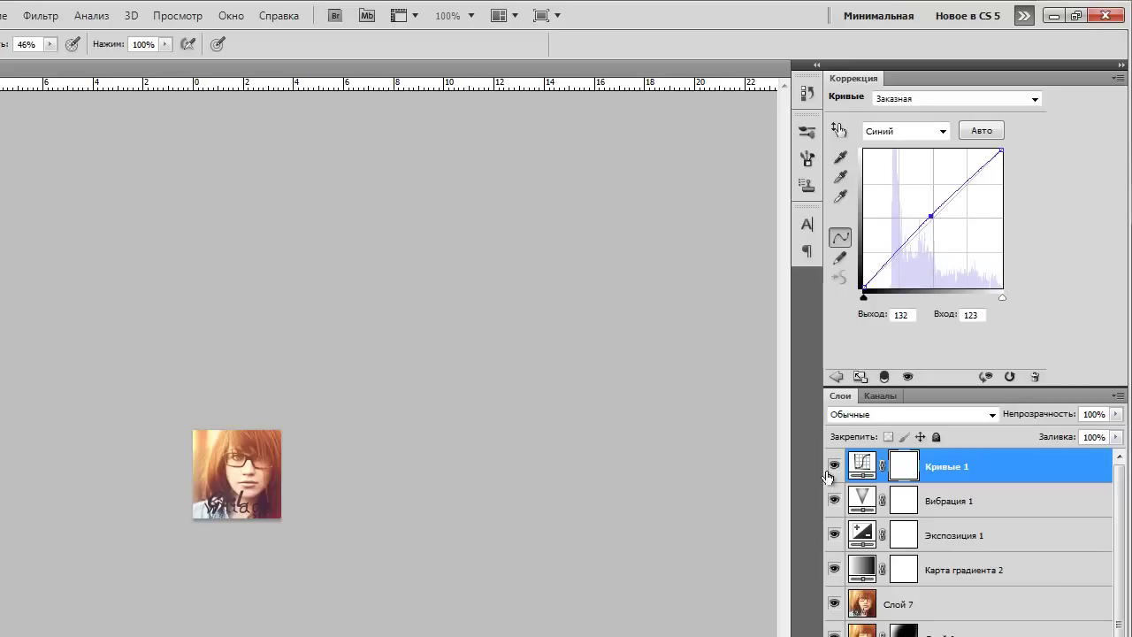
Step: Add a Brightness/Contrast layer at −3/+6 with 61% opacity
click(899, 636)
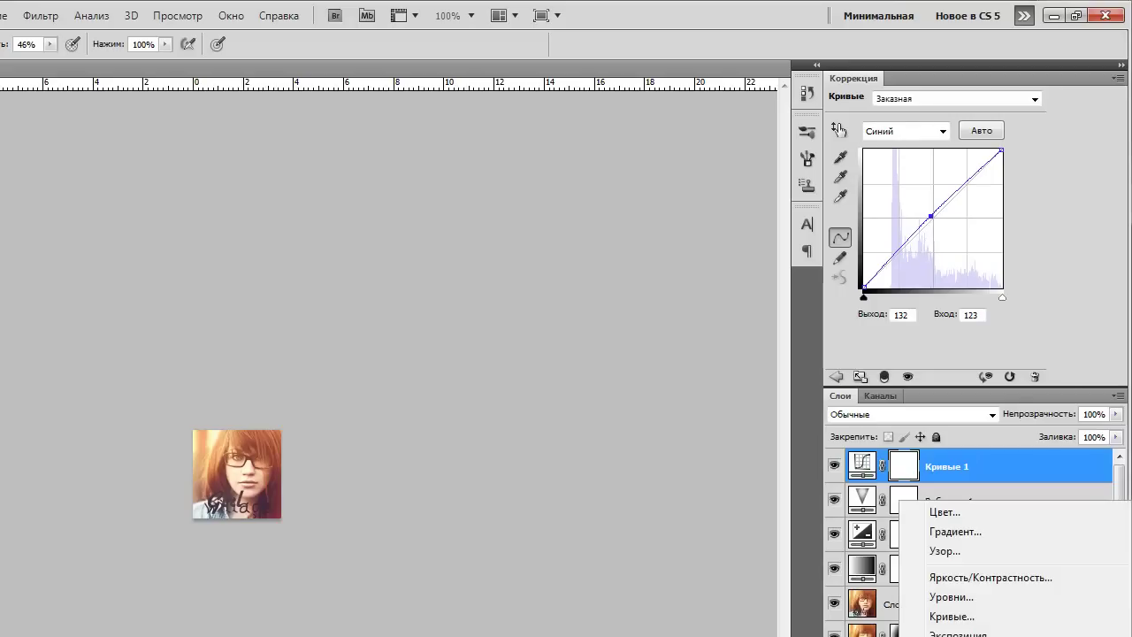
click(990, 576)
mouse_move(936, 144)
mouse_down()
mouse_move(948, 144)
mouse_move(937, 144)
mouse_up()
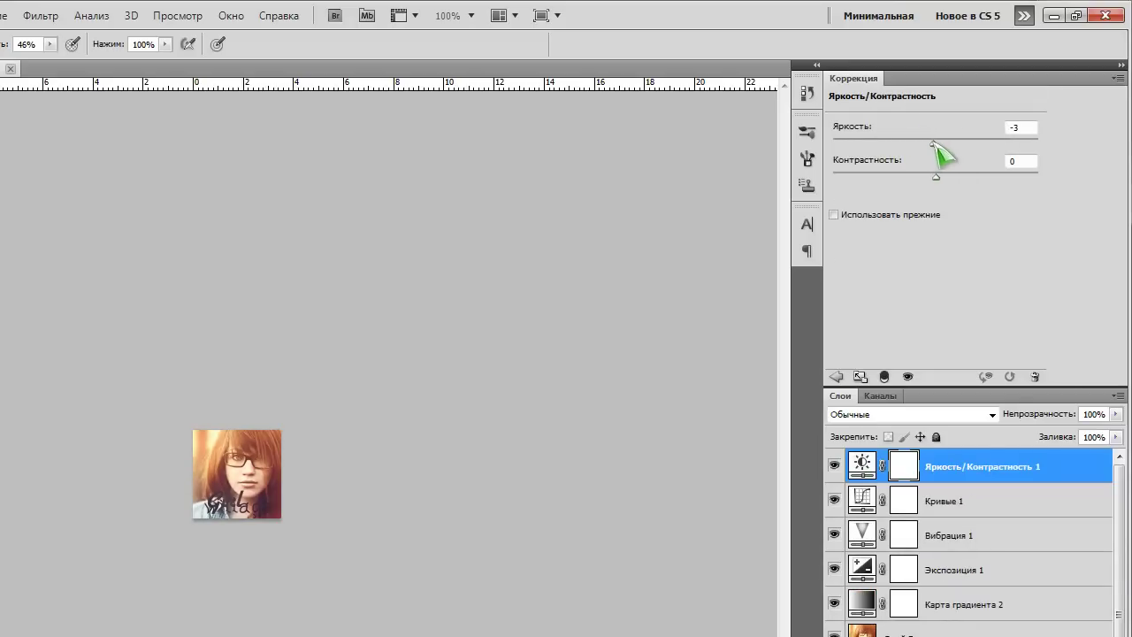
drag(987, 117, 993, 119)
mouse_move(905, 330)
mouse_down()
mouse_move(905, 431)
mouse_move(905, 330)
mouse_up()
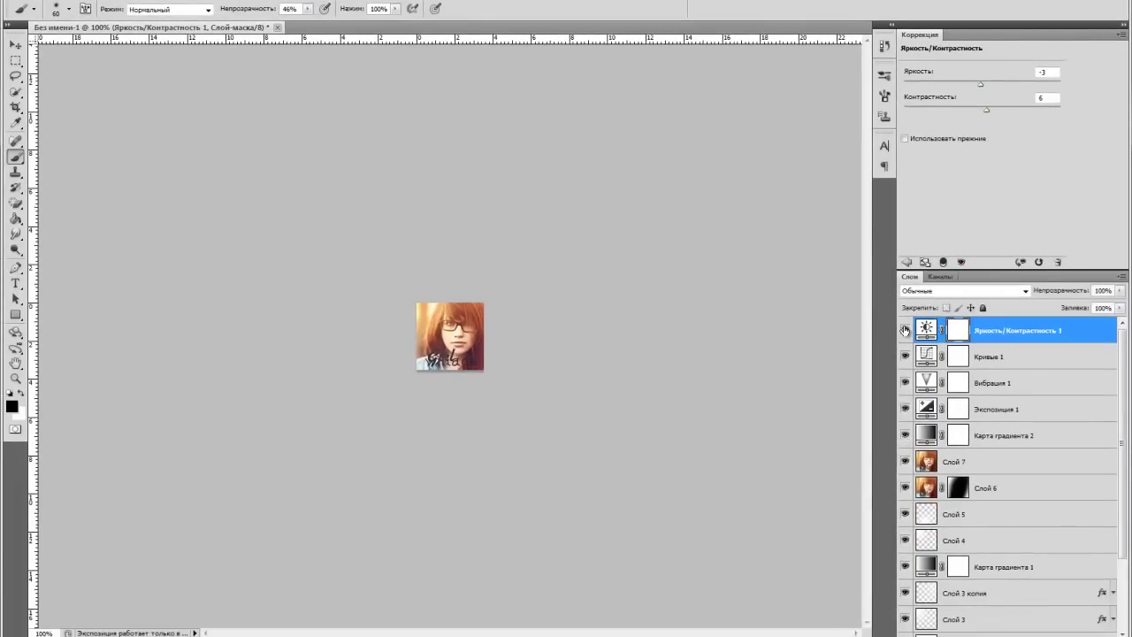
drag(1120, 290, 1097, 306)
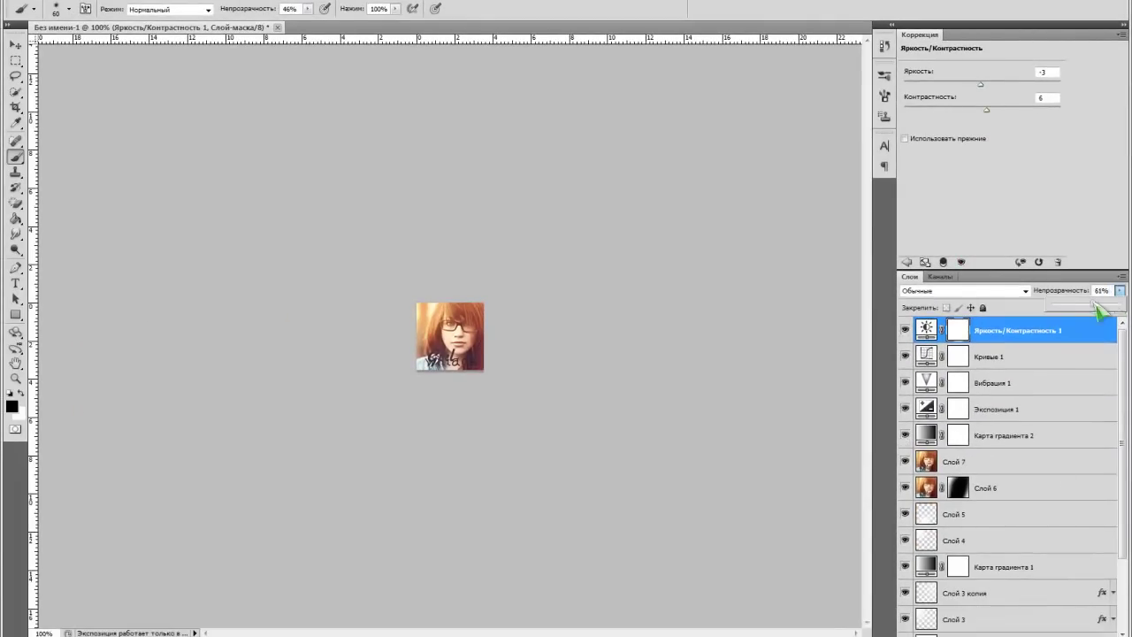
Step: Add a Gradient Map with a custom orange-to-black gradient
click(982, 630)
click(1039, 632)
click(973, 75)
click(607, 389)
double_click(608, 389)
drag(902, 585, 902, 574)
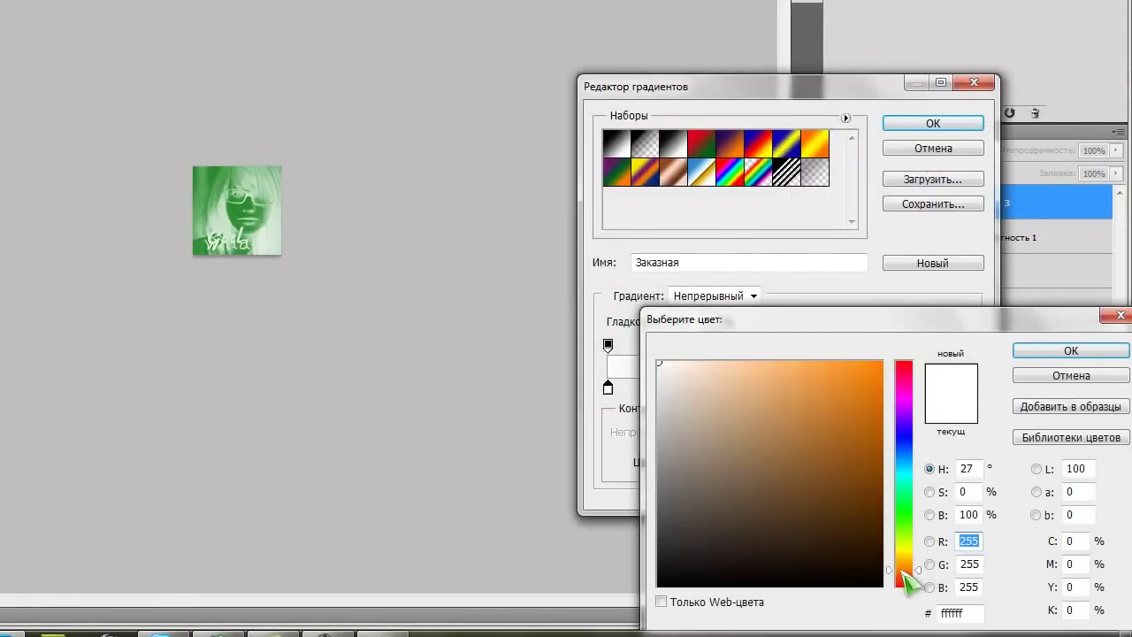
click(877, 390)
click(877, 389)
click(1057, 351)
double_click(970, 387)
click(659, 585)
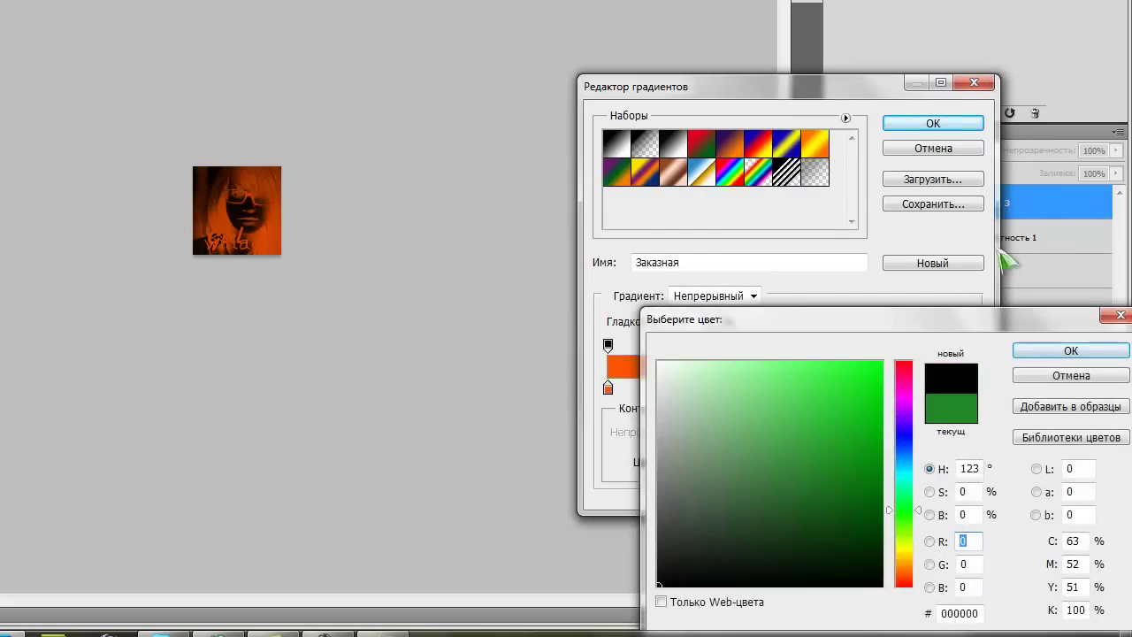
click(1061, 354)
click(933, 123)
Step: Set the new gradient map to Screen blending at 11% opacity
click(876, 150)
click(869, 211)
key(Down)
key(Down)
key(Down)
key(Down)
key(Down)
key(Up)
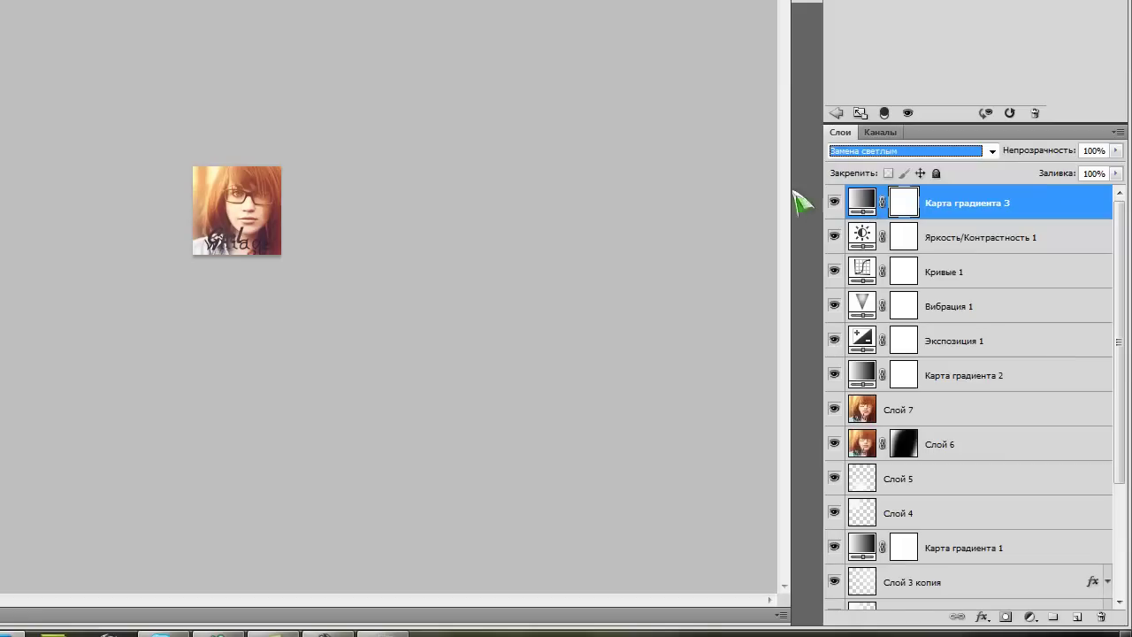
key(Return)
click(876, 150)
click(872, 311)
key(Down)
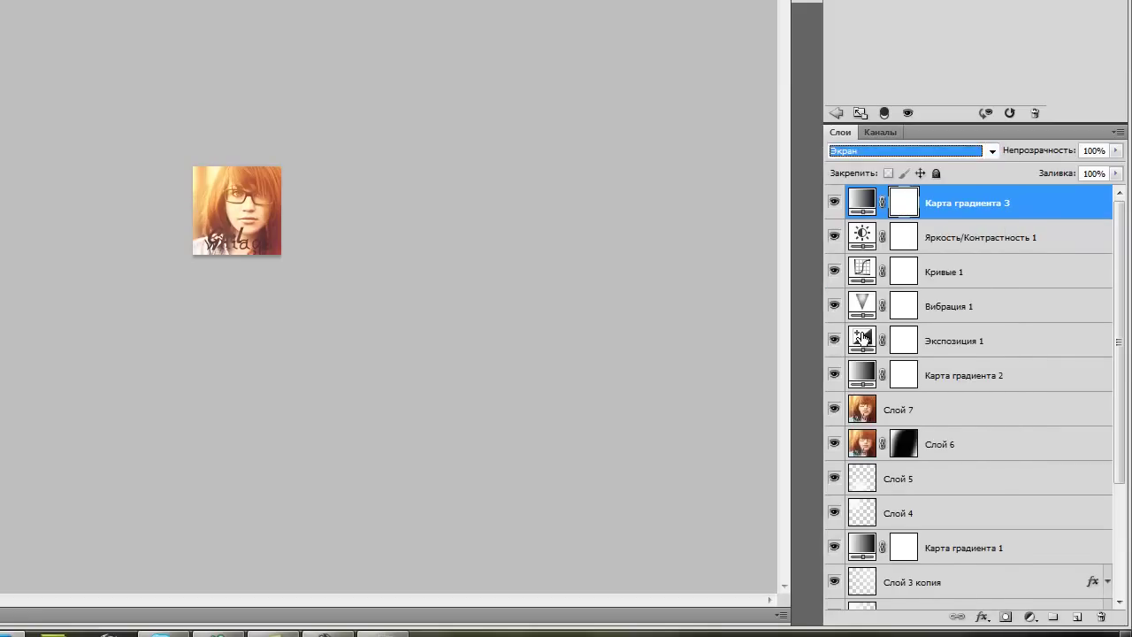
key(Up)
mouse_move(1117, 151)
mouse_down()
mouse_move(1068, 177)
mouse_move(1035, 170)
mouse_up()
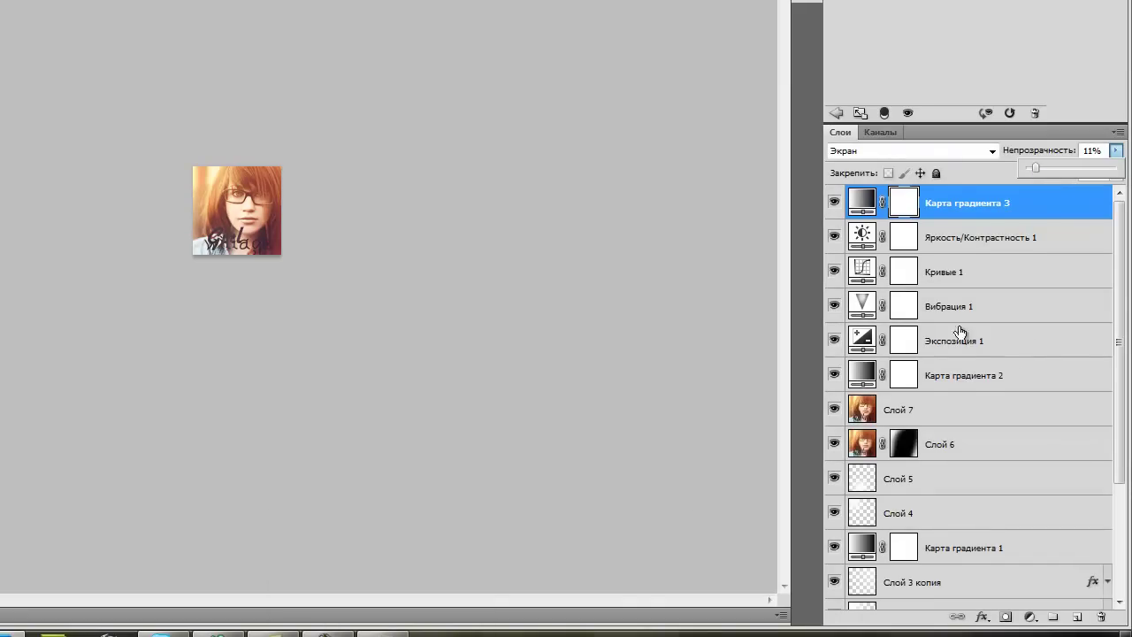
Step: Finish LESSON.txt's closing lines crediting NiceGFX.ru and inviting RSS subscriptions
click(383, 632)
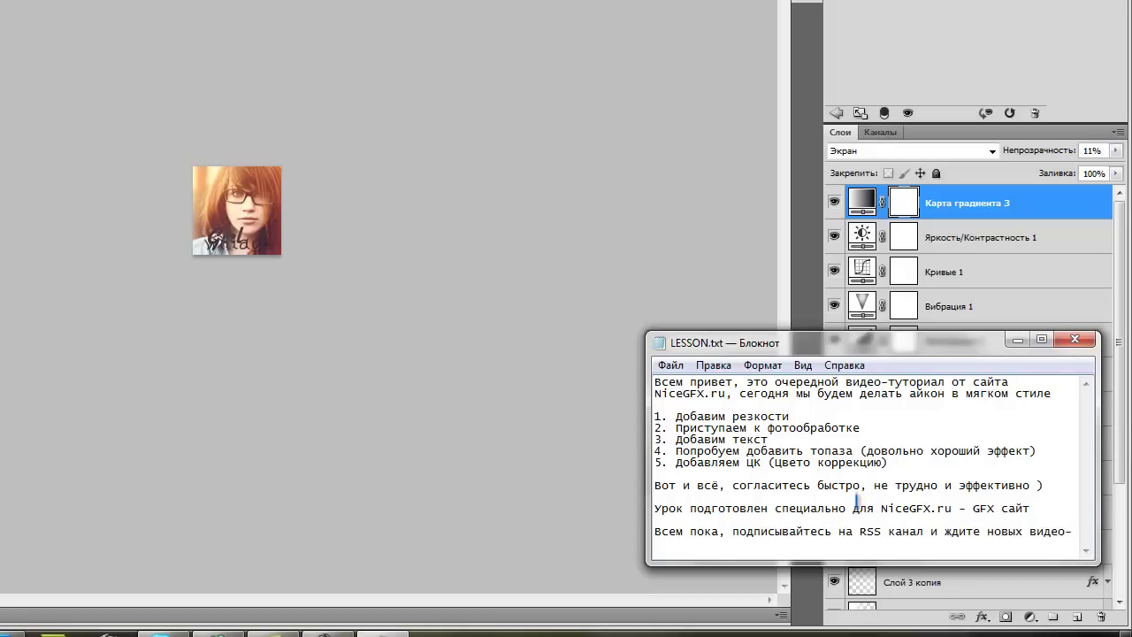
text(у)
key(BackSpace)
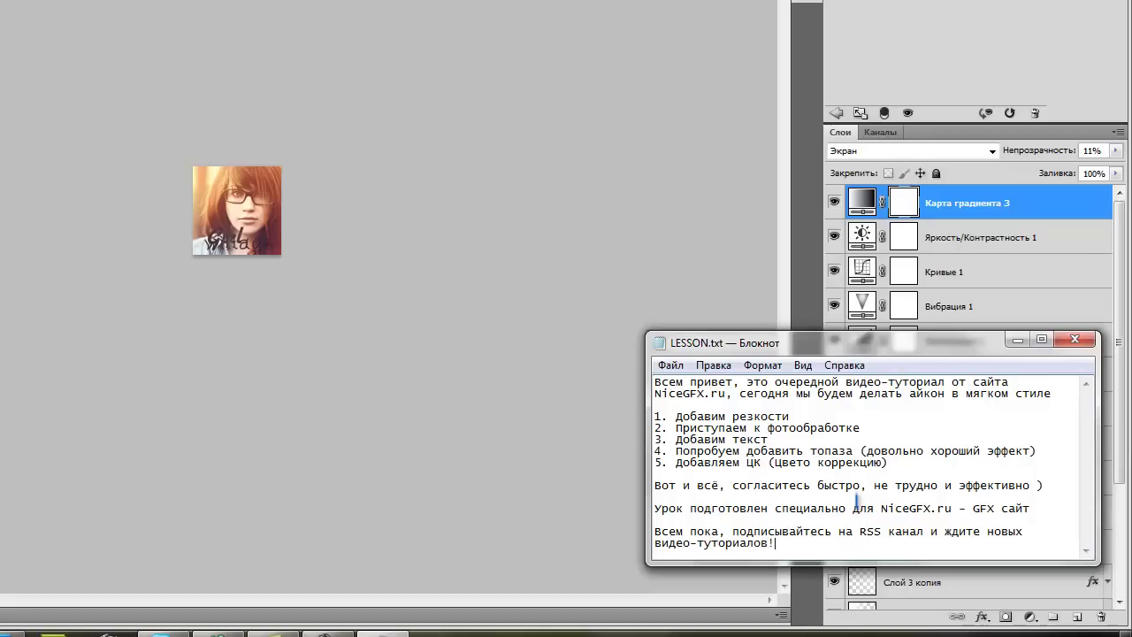